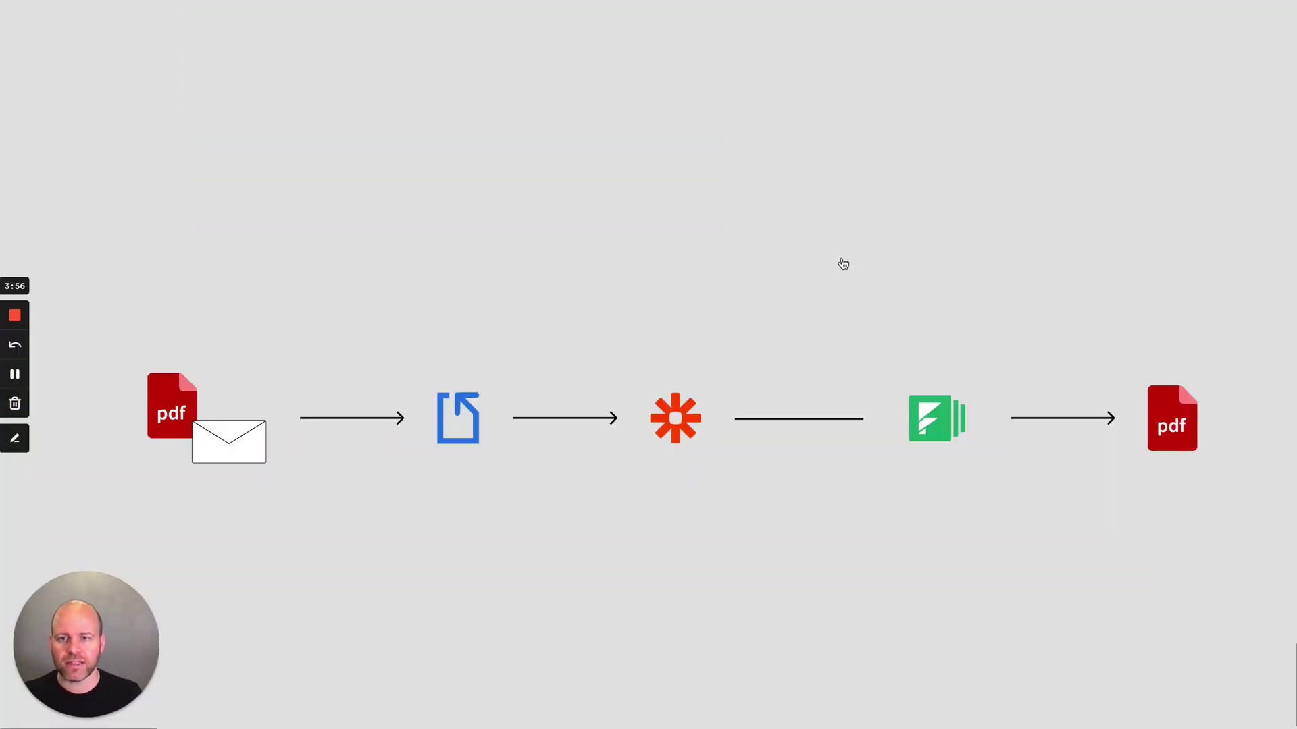
Examine the sample PDF's name, health benefit section and mood fields and its weekly steps table.
left_click(844, 263)
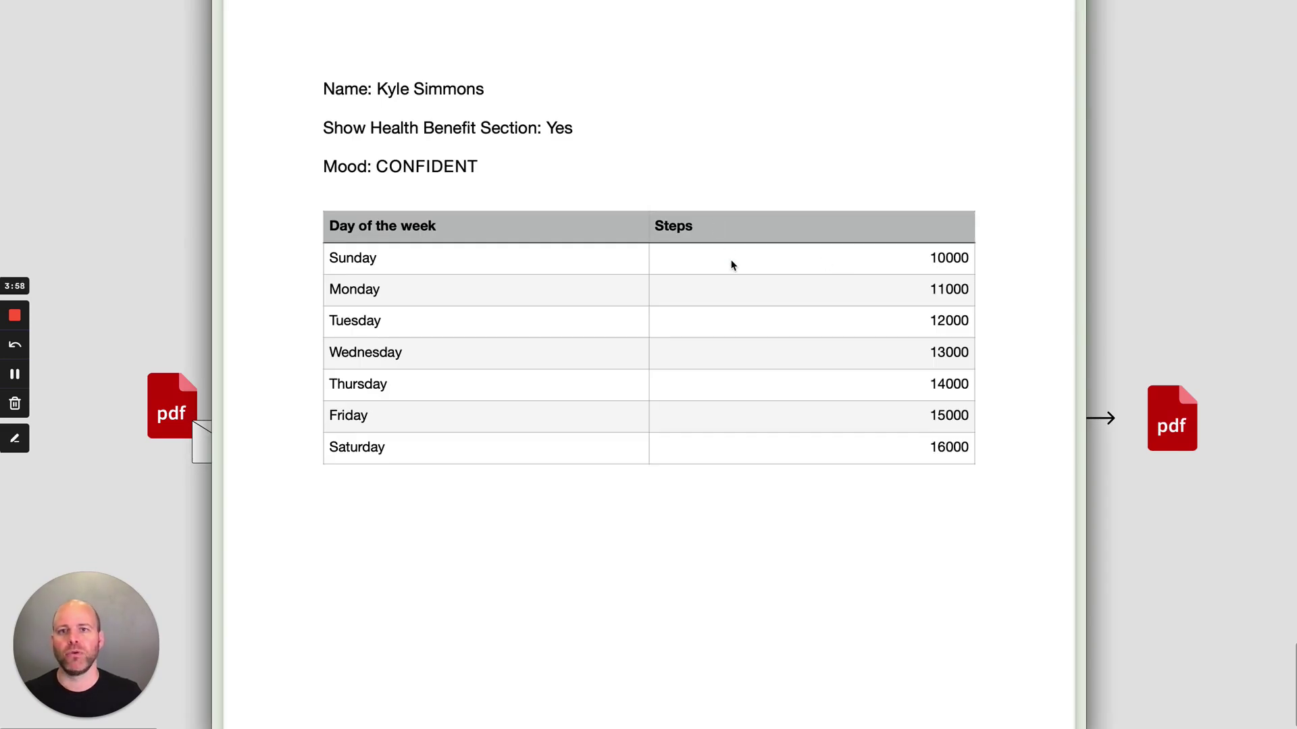
scroll(710, 409, "down", 1)
scroll(709, 408, "down", 1)
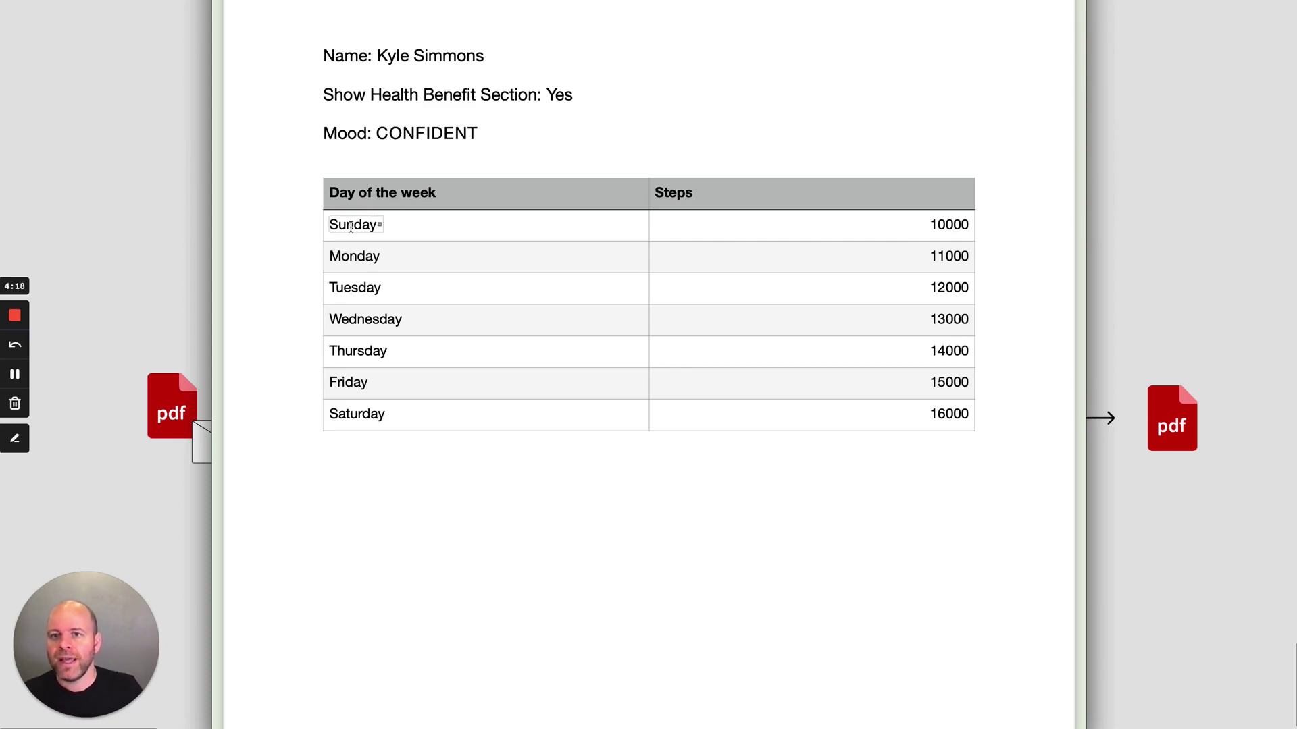
left_click_drag(318, 169, 976, 411)
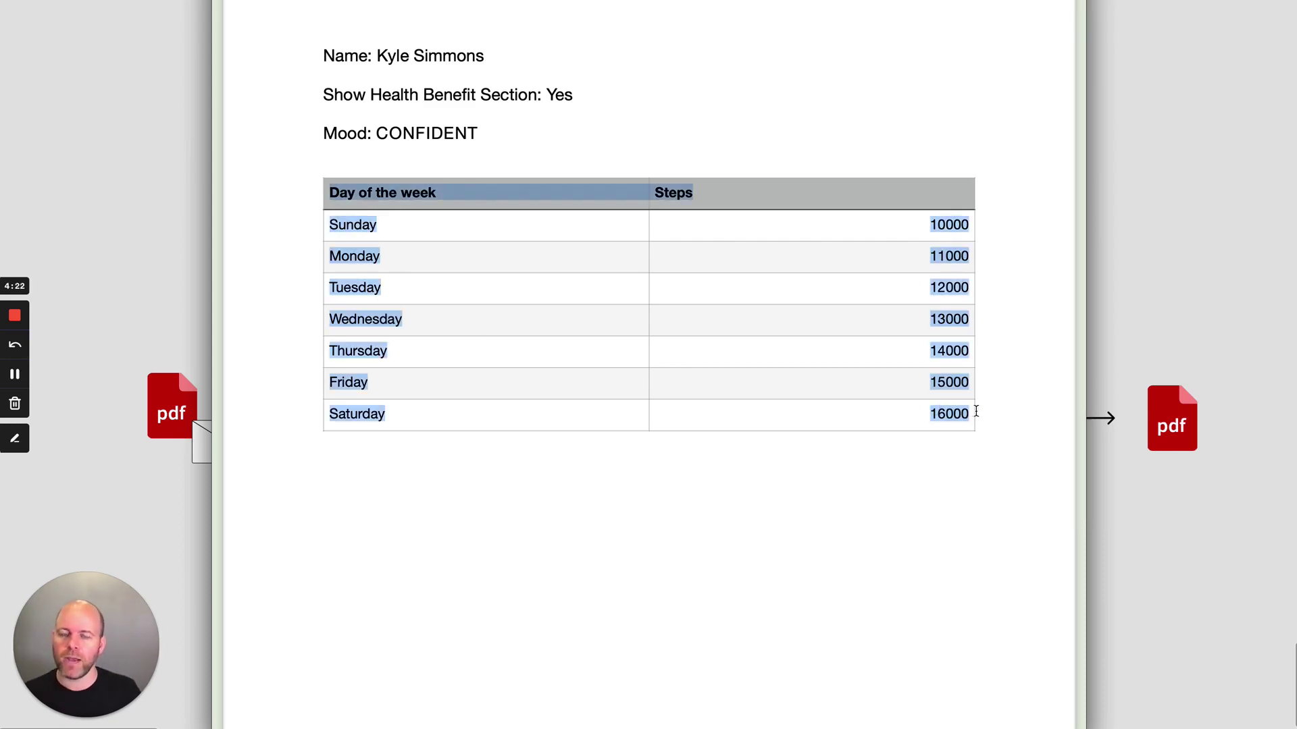
left_click(799, 498)
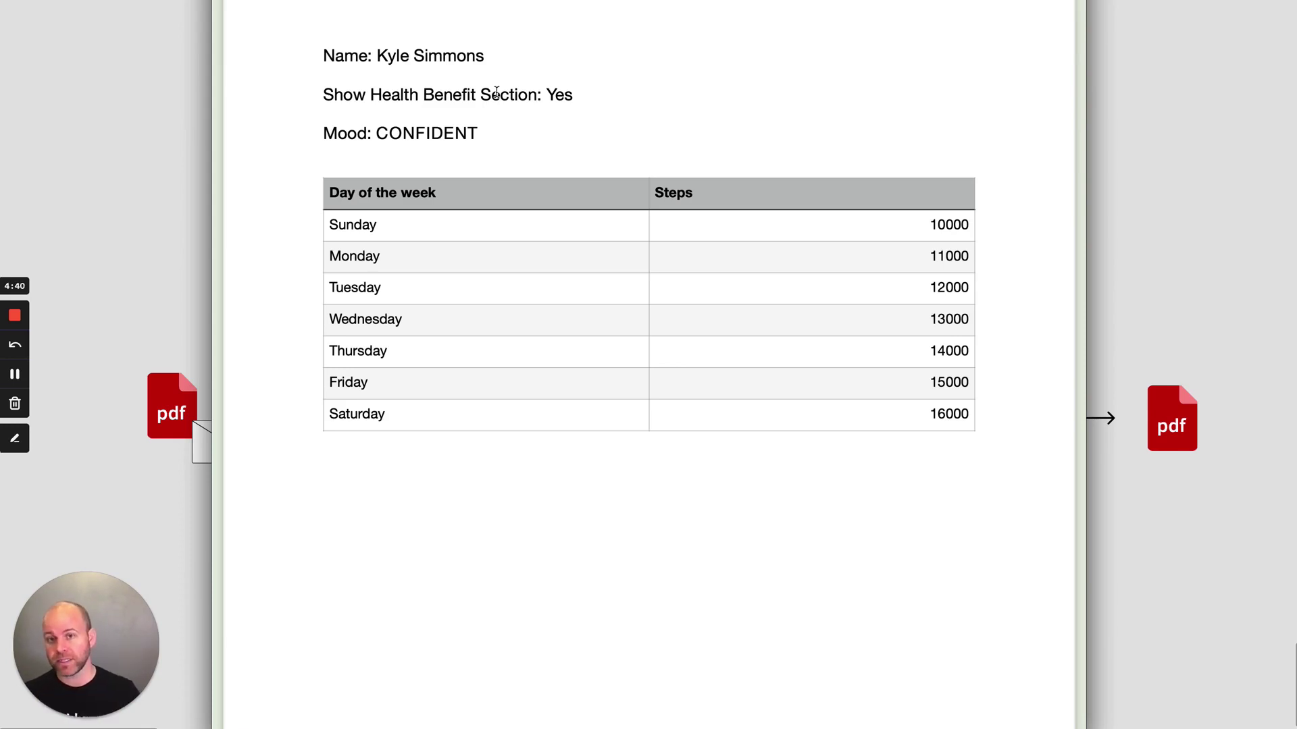
left_click_drag(330, 194, 877, 443)
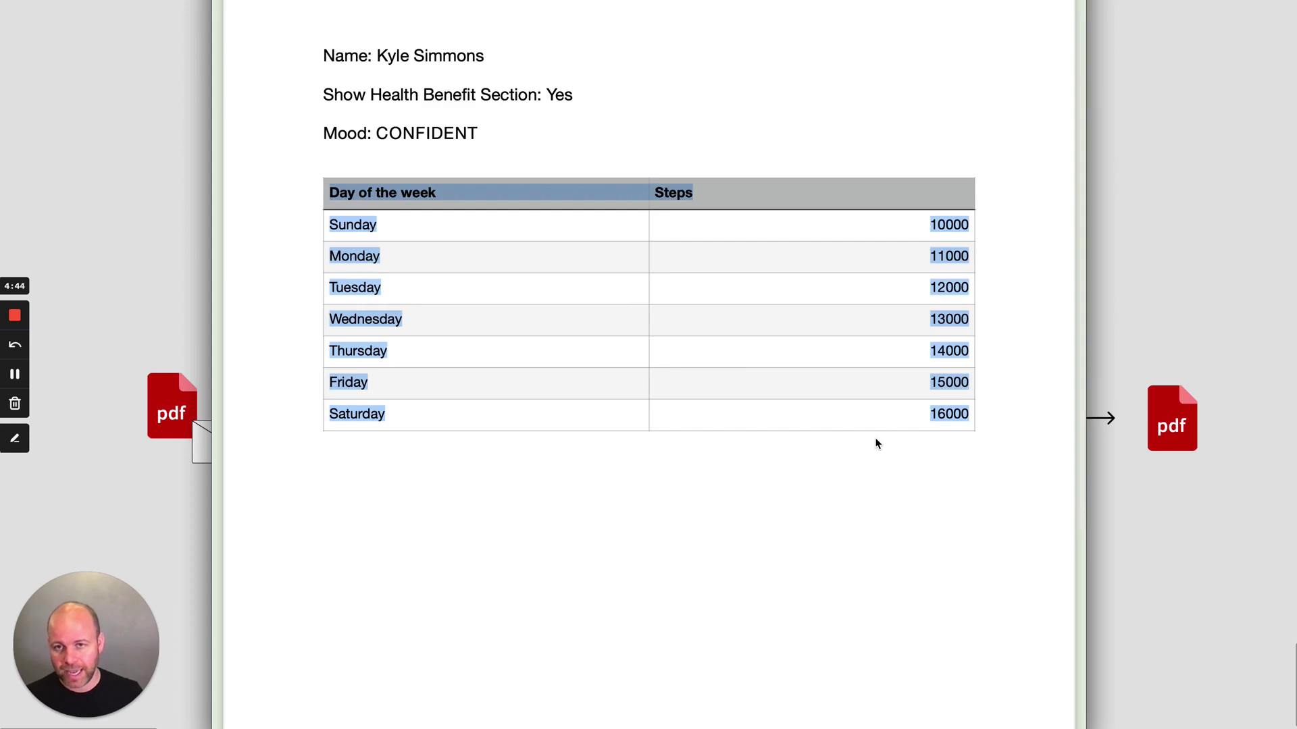
left_click(859, 484)
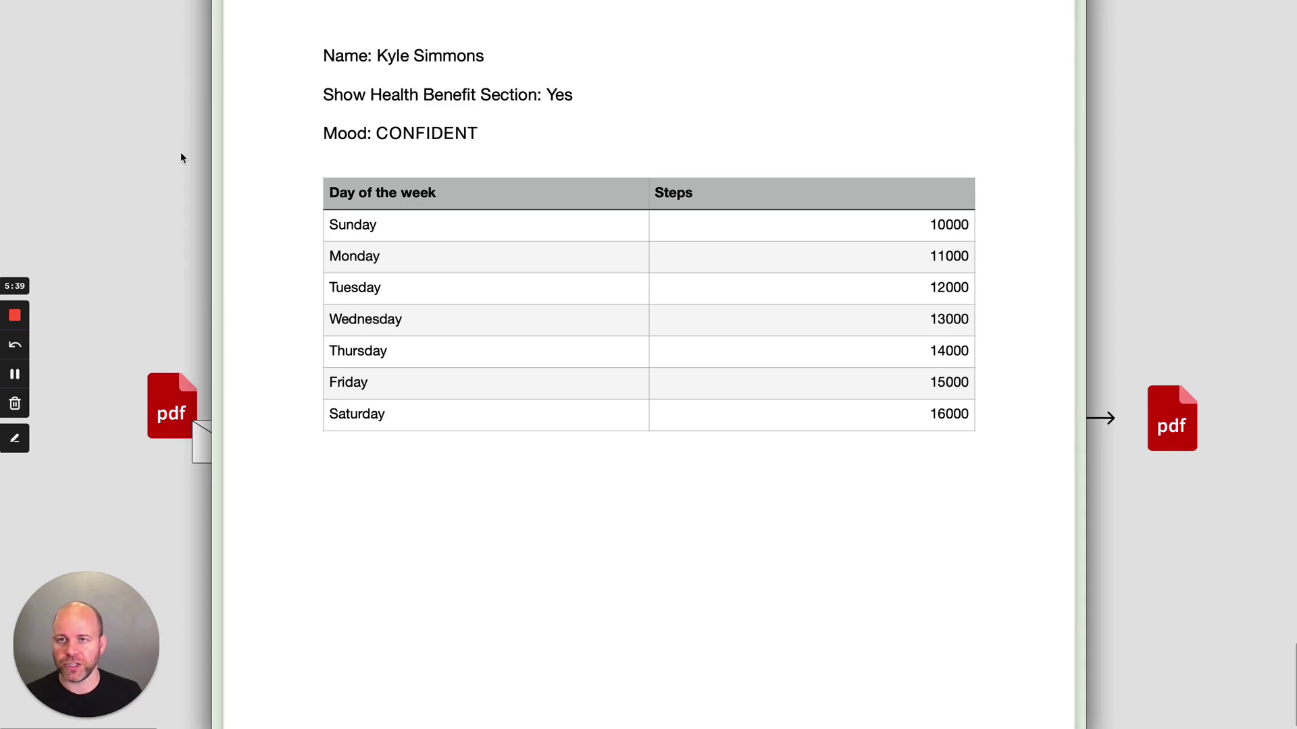
key("Right")
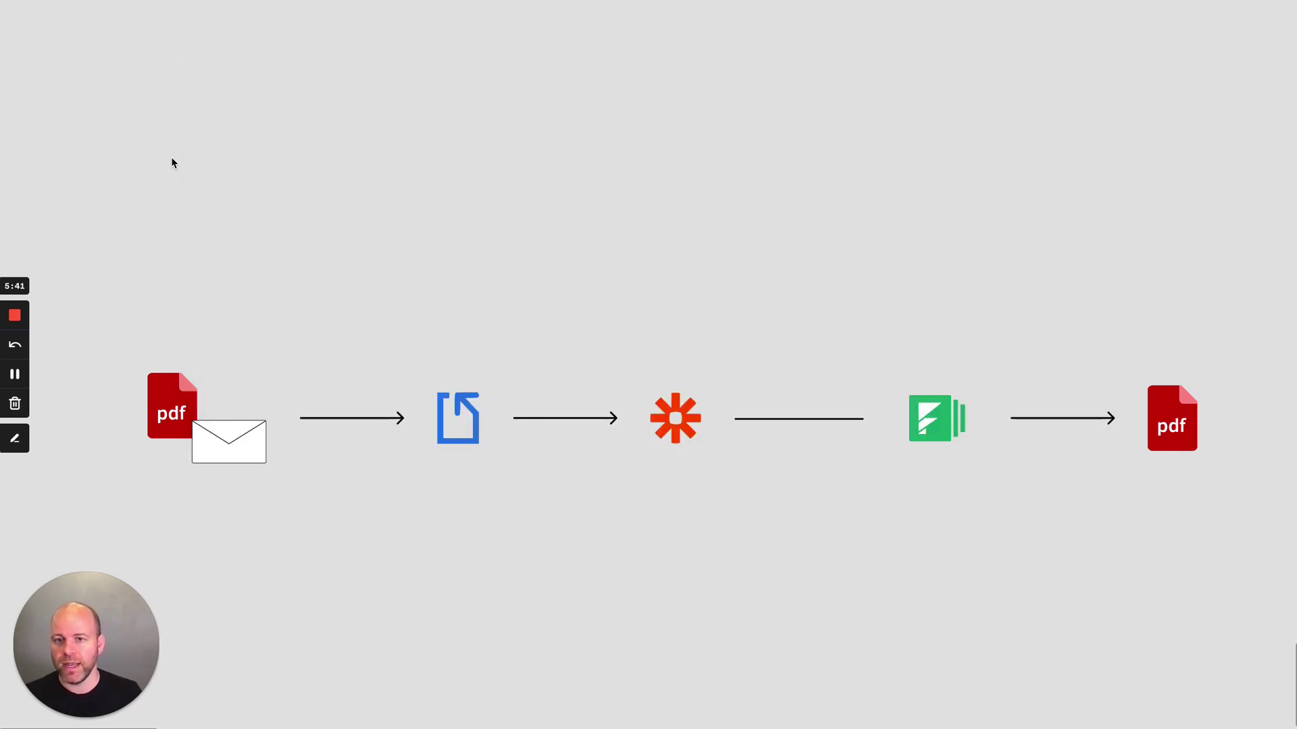
Switch to Docparser and upload Test Doc.pdf as a sample document for Test Parser.
key("super+Tab")
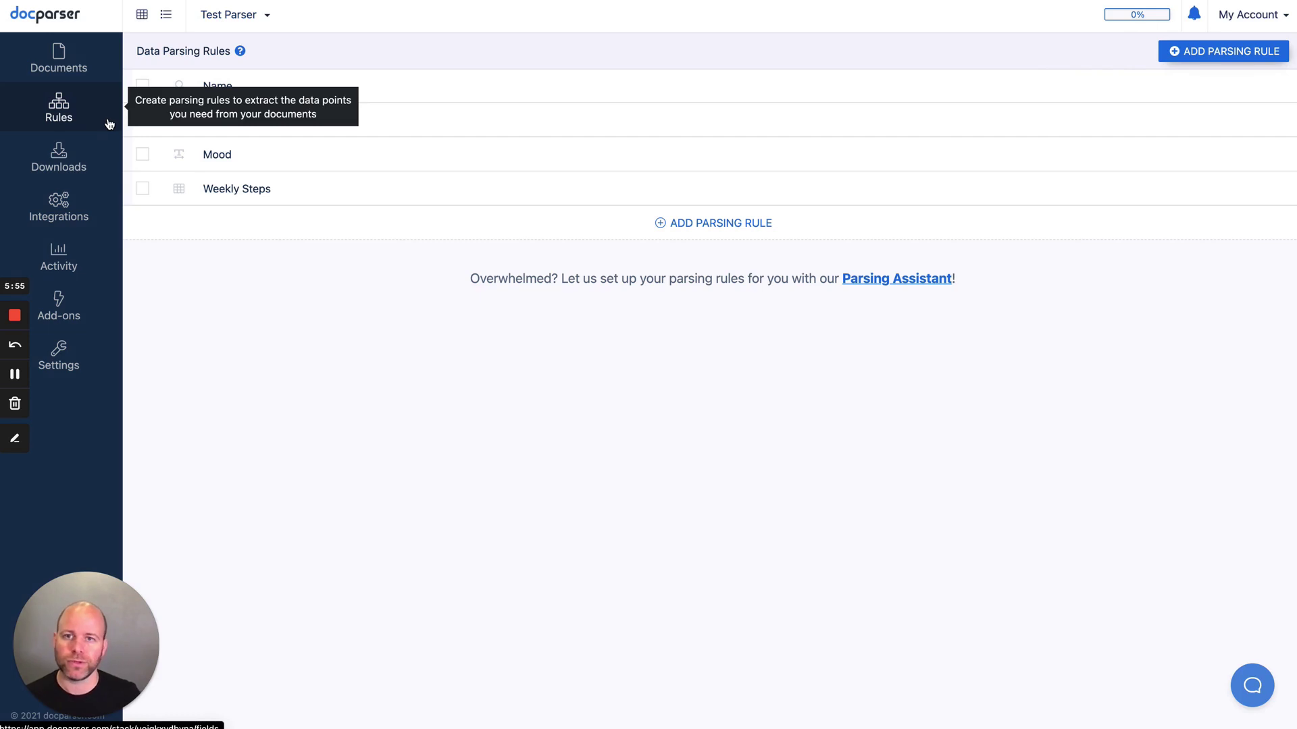
left_click(250, 84)
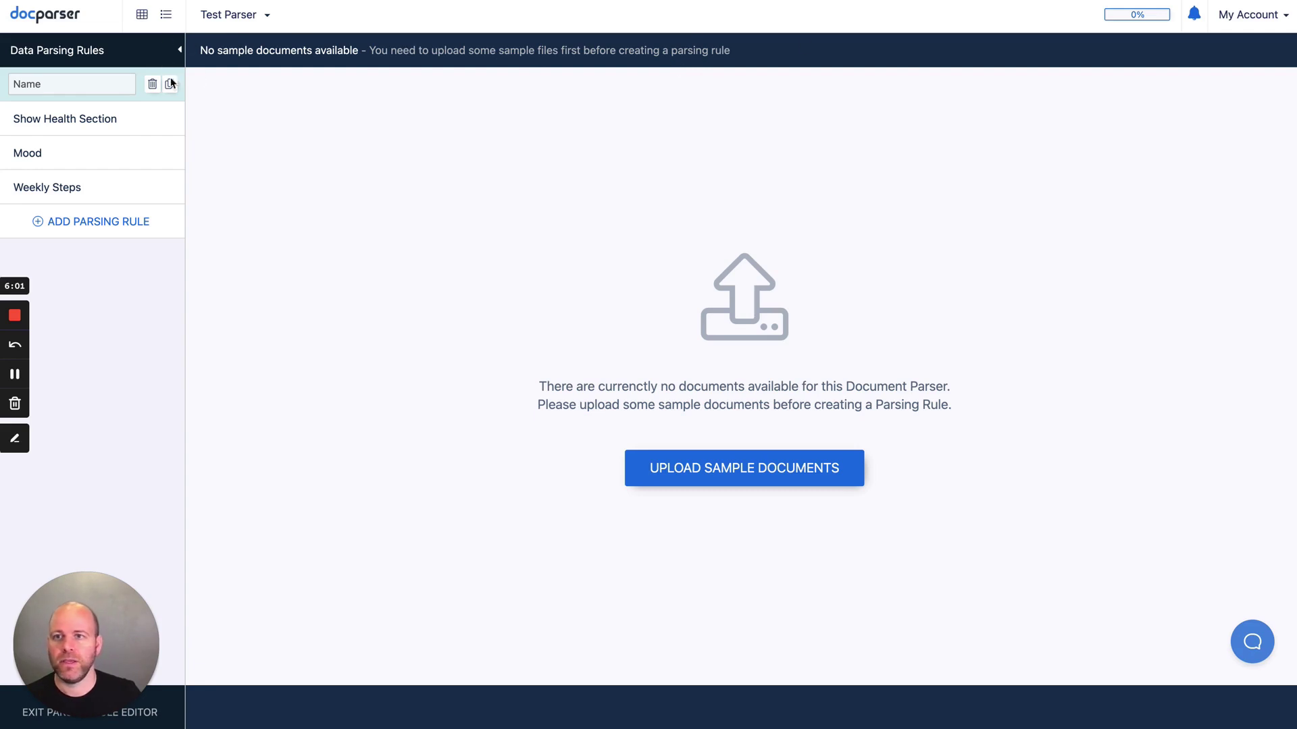
left_click(687, 470)
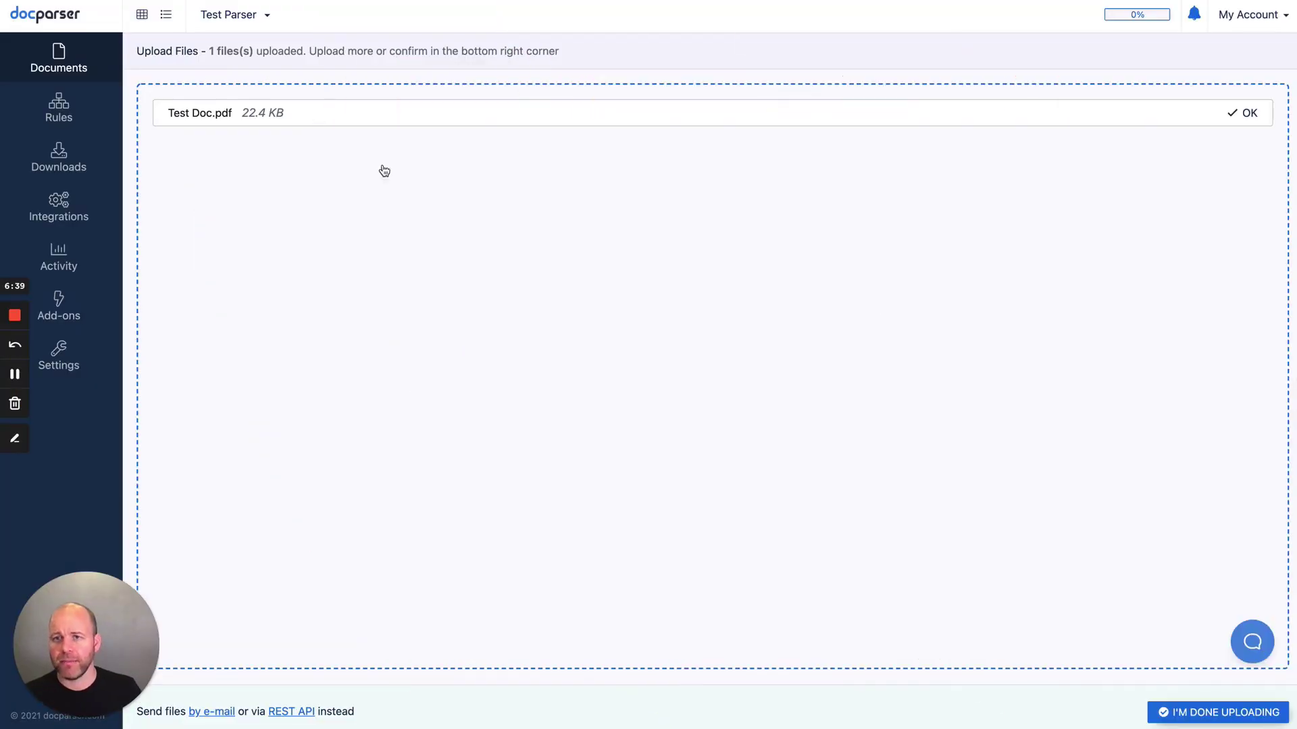
left_click(1214, 715)
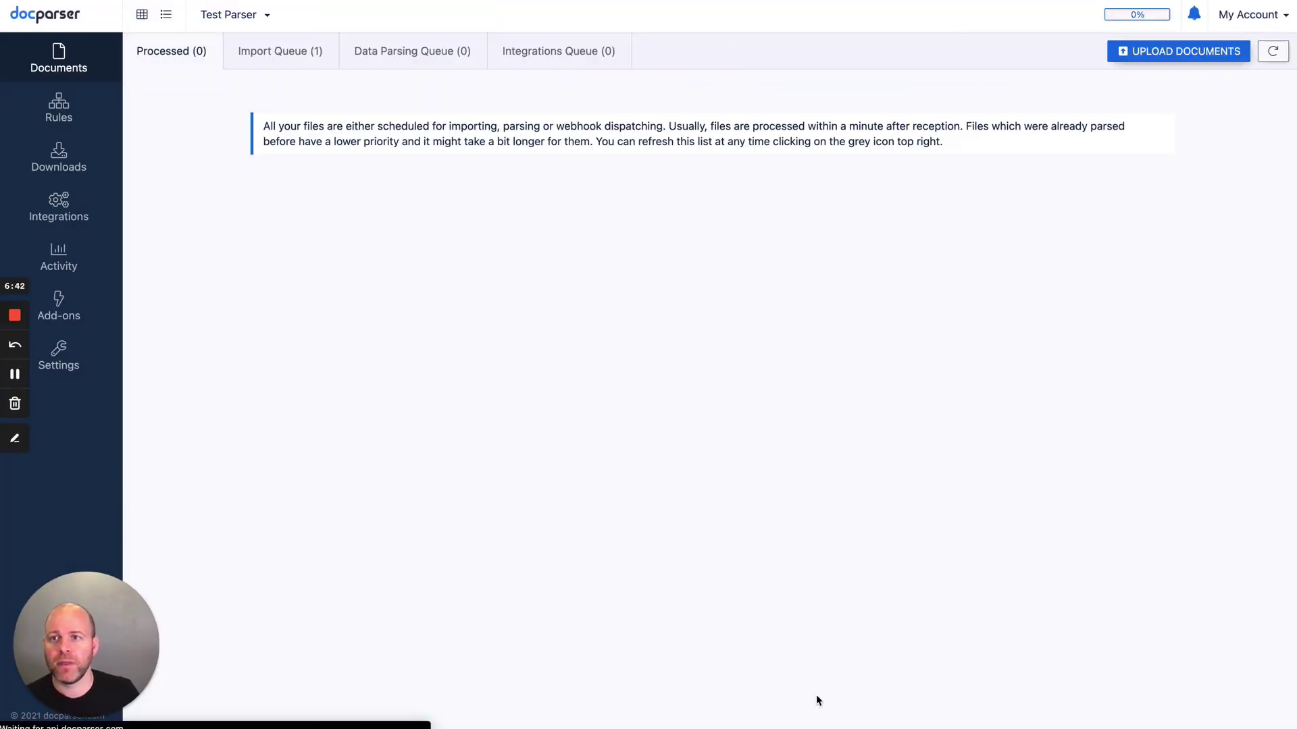
Open the Name parsing rule and accept its existing crop area around the name line to view the extracted text.
left_click(50, 106)
left_click(265, 87)
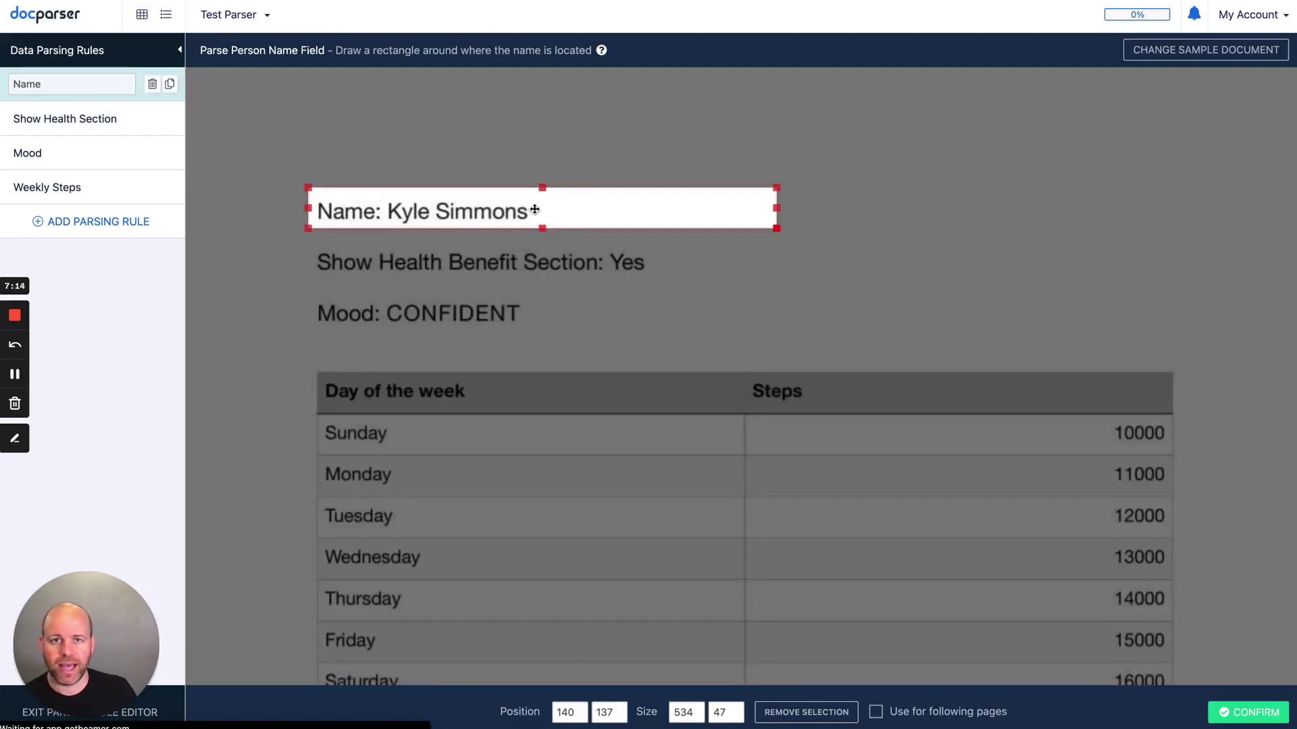
left_click(1251, 714)
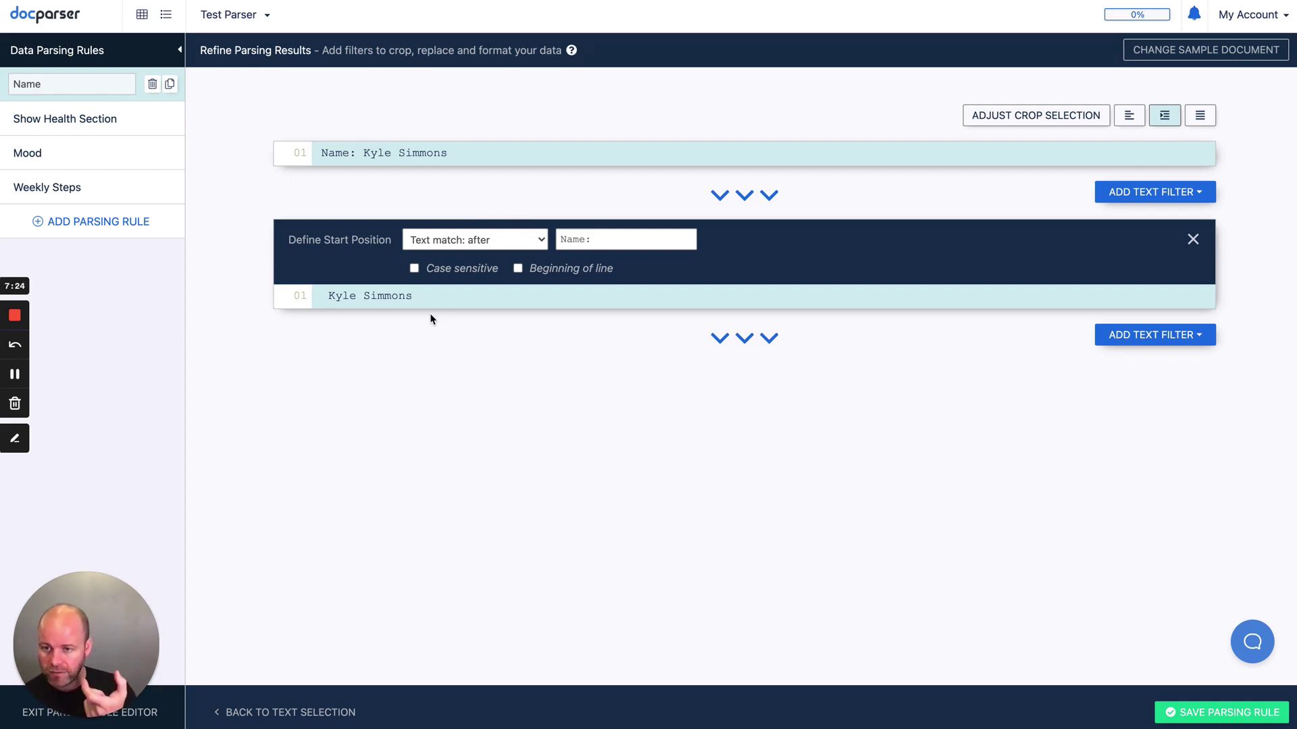
Adjust the Show Health Section rule's crop to frame the whole line, at about position 141, 195 and size 600 by 51.
left_click(112, 120)
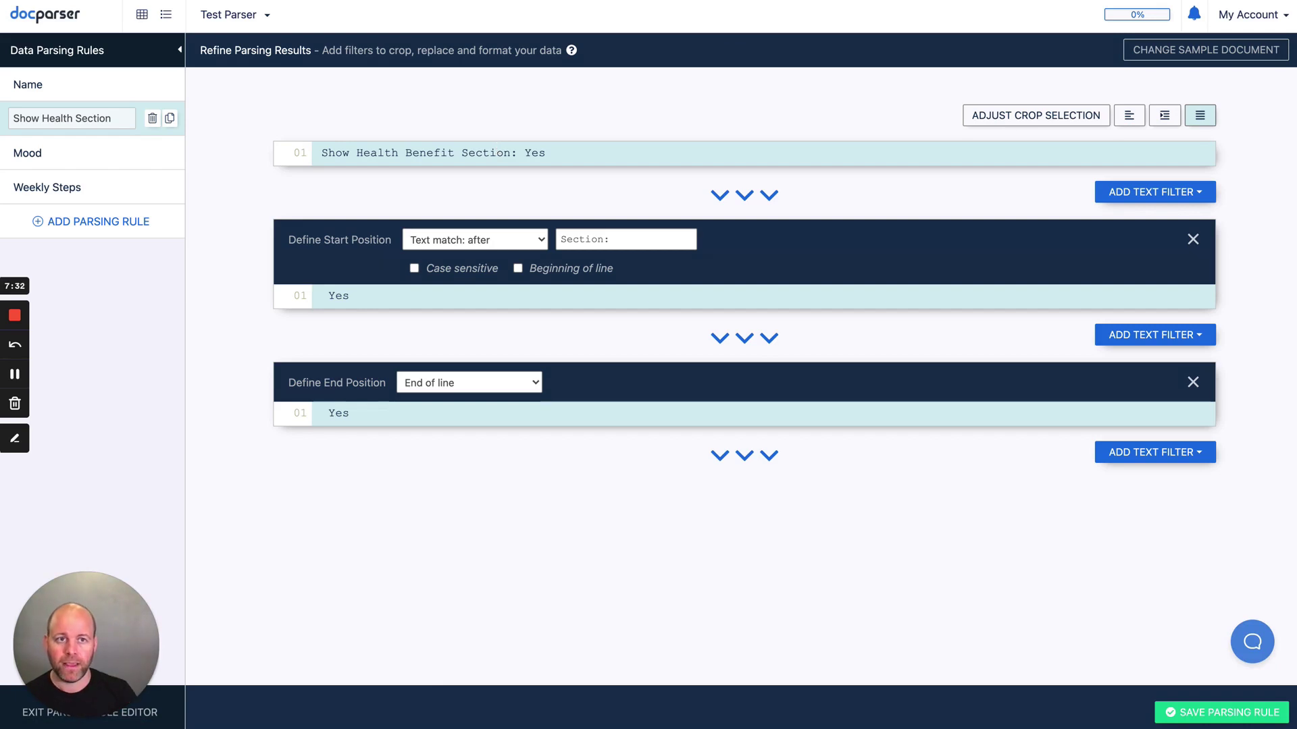
left_click(1057, 117)
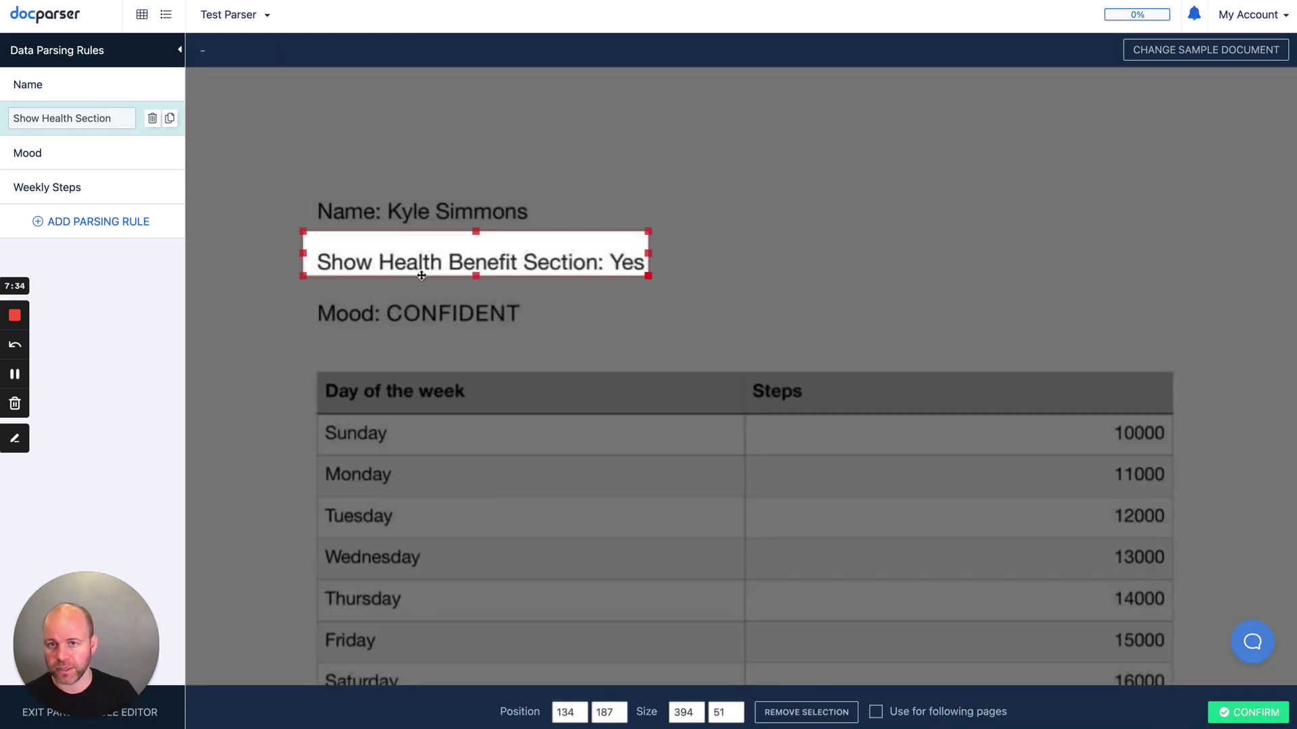
left_click_drag(431, 263, 437, 268)
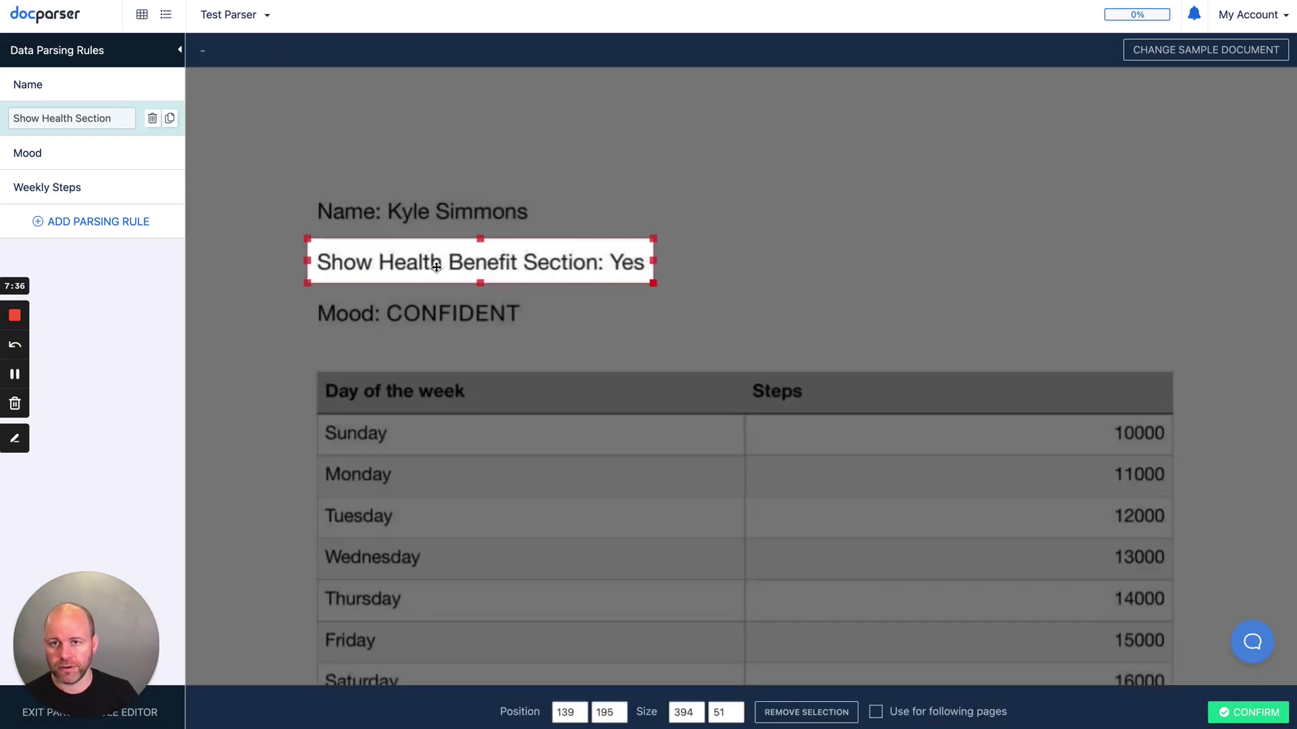
left_click_drag(654, 262, 835, 263)
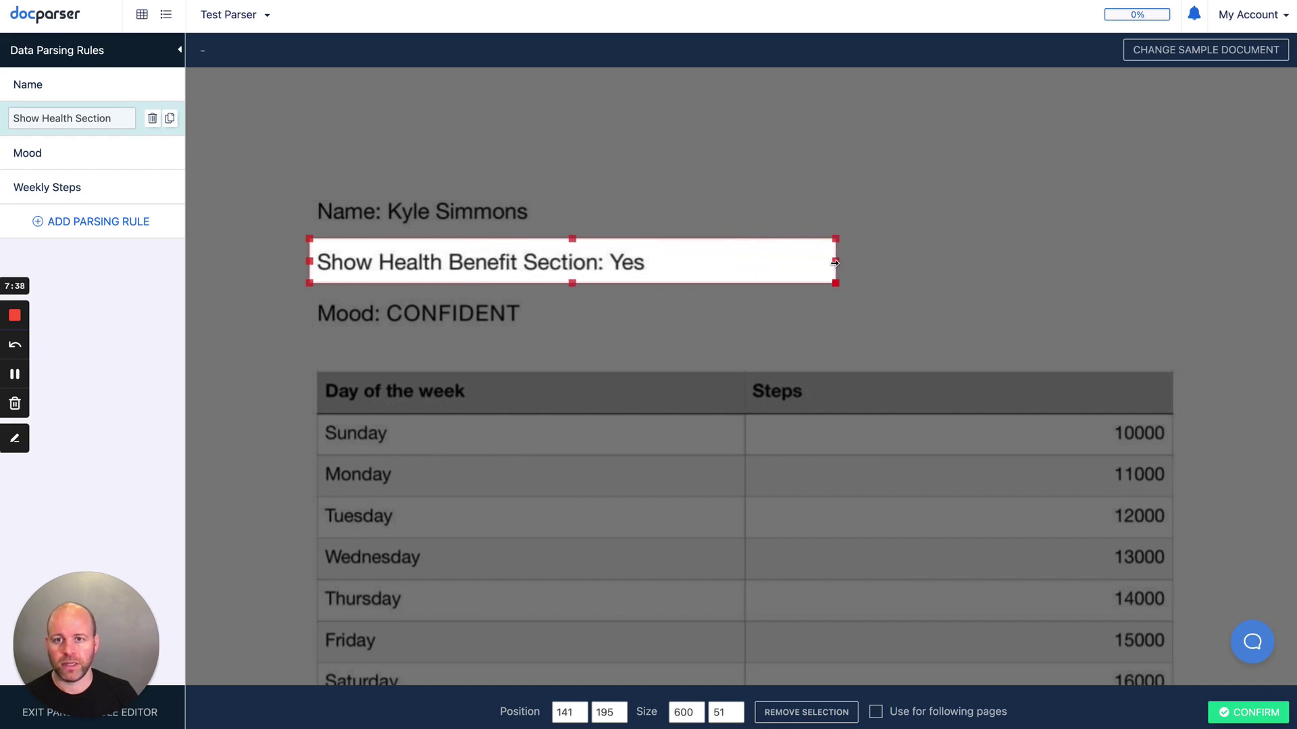
left_click(1246, 719)
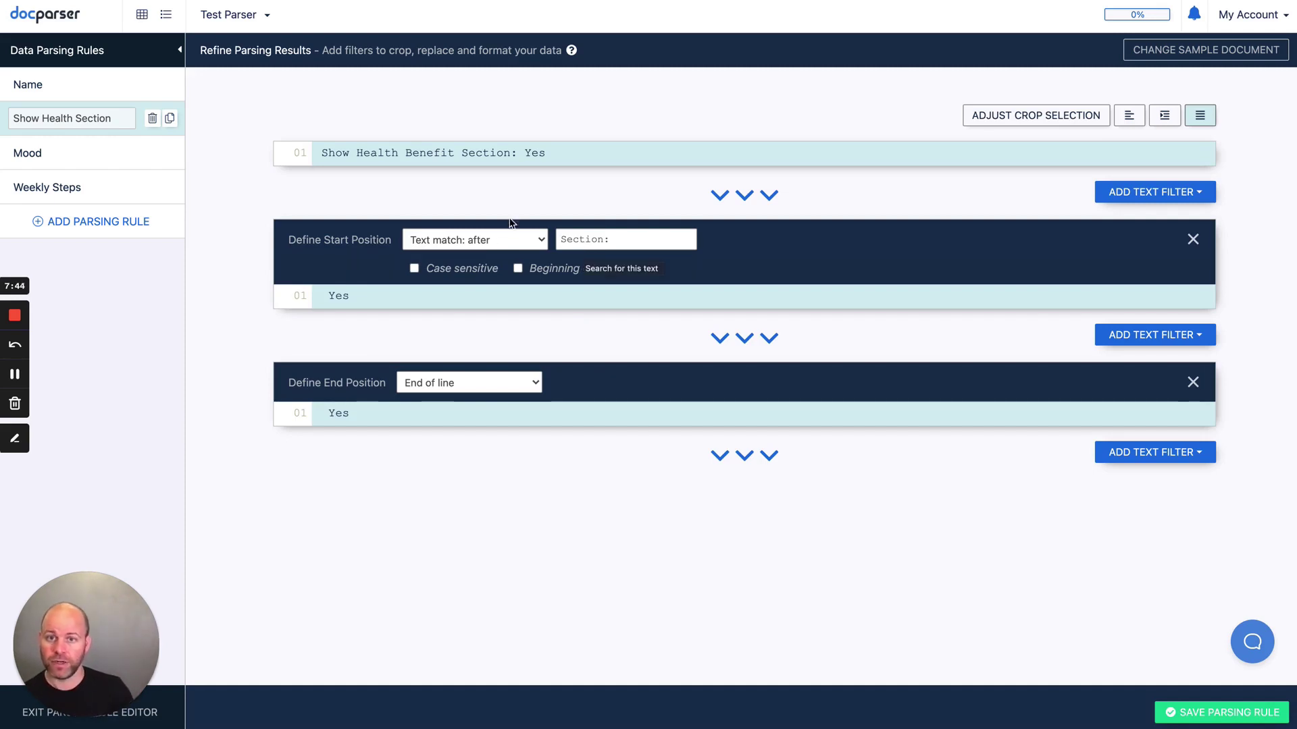
Check the "Section:" start-position match text and save the Show Health Section parsing rule.
left_click(633, 243)
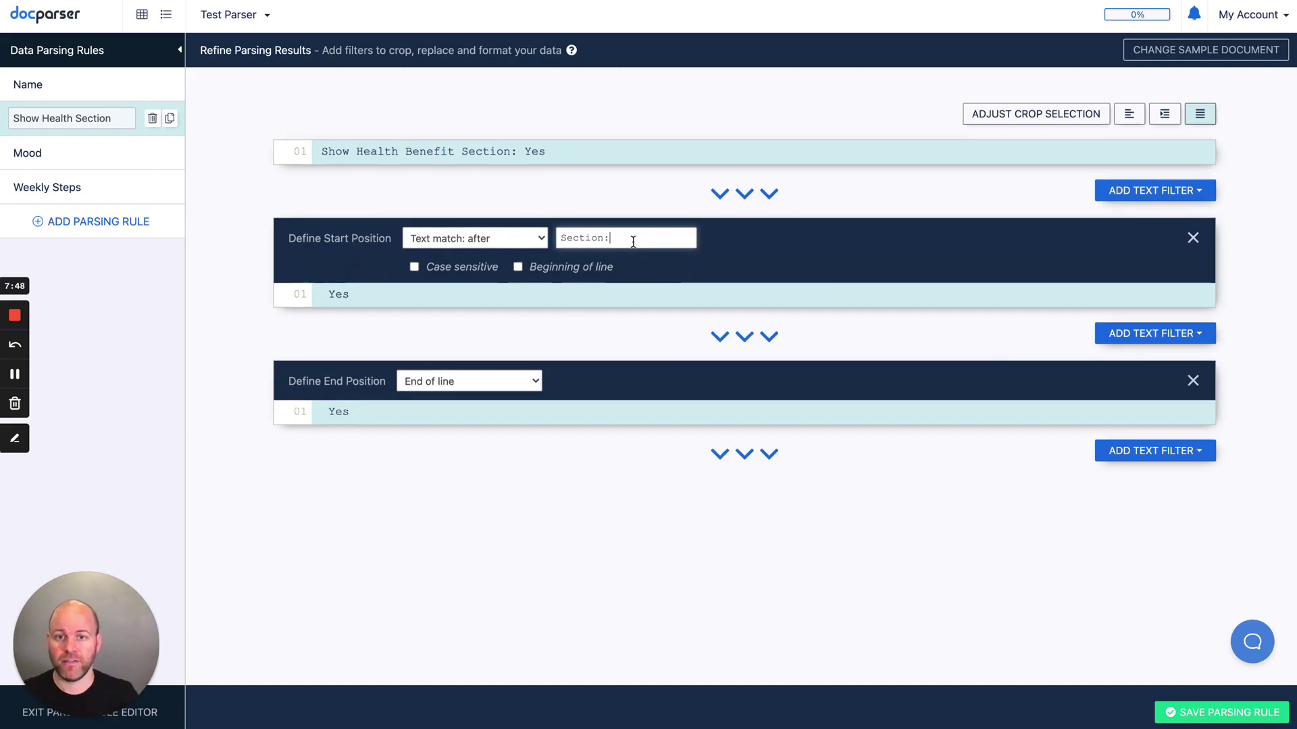
left_click_drag(633, 242, 559, 239)
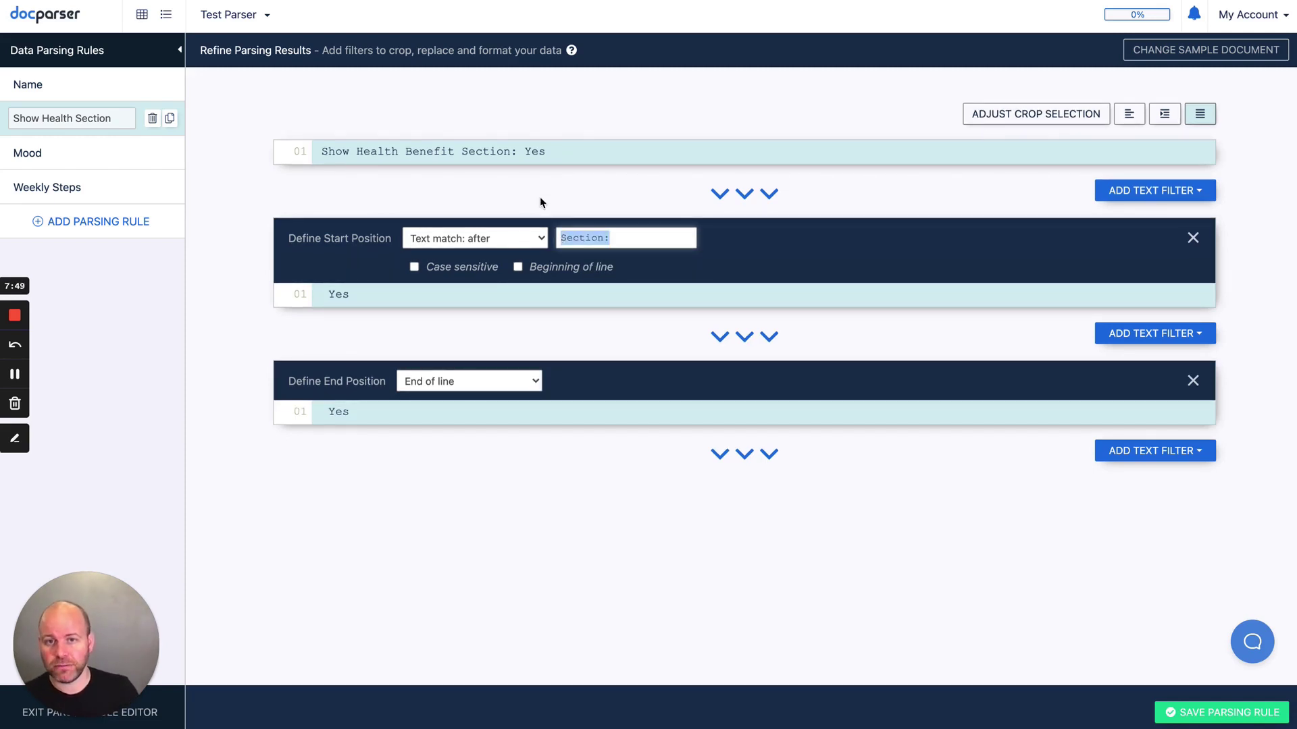
left_click(525, 517)
left_click(1195, 714)
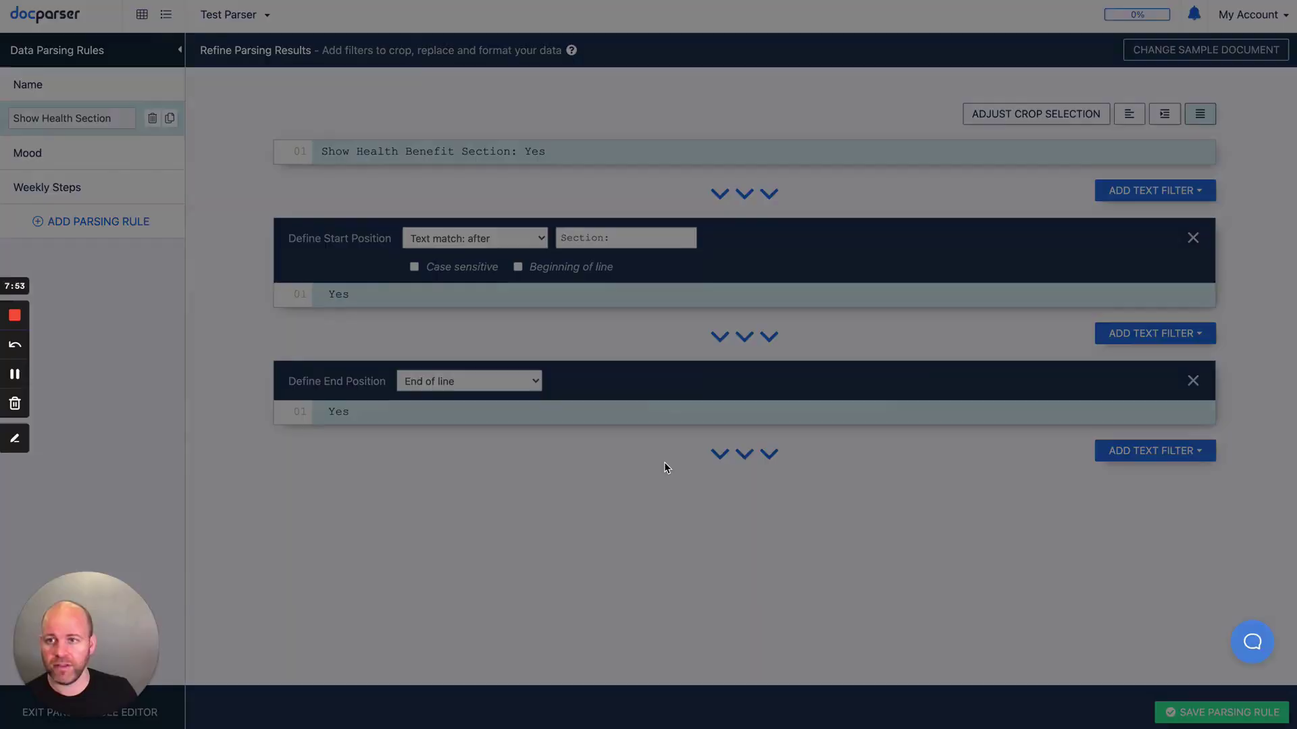
left_click(839, 75)
Adjust the Mood rule's crop to frame the mood line, at about position 130, 258 and size 521 by 46.
left_click(90, 153)
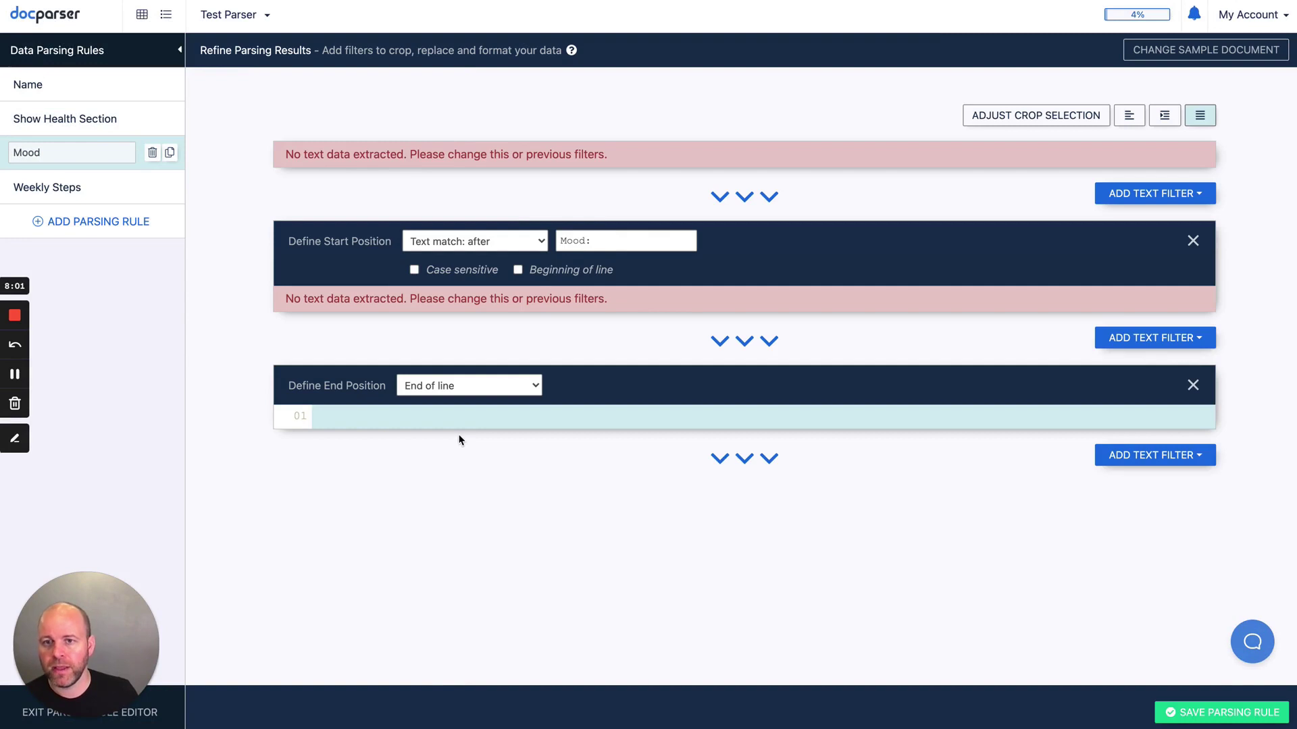
left_click(1021, 117)
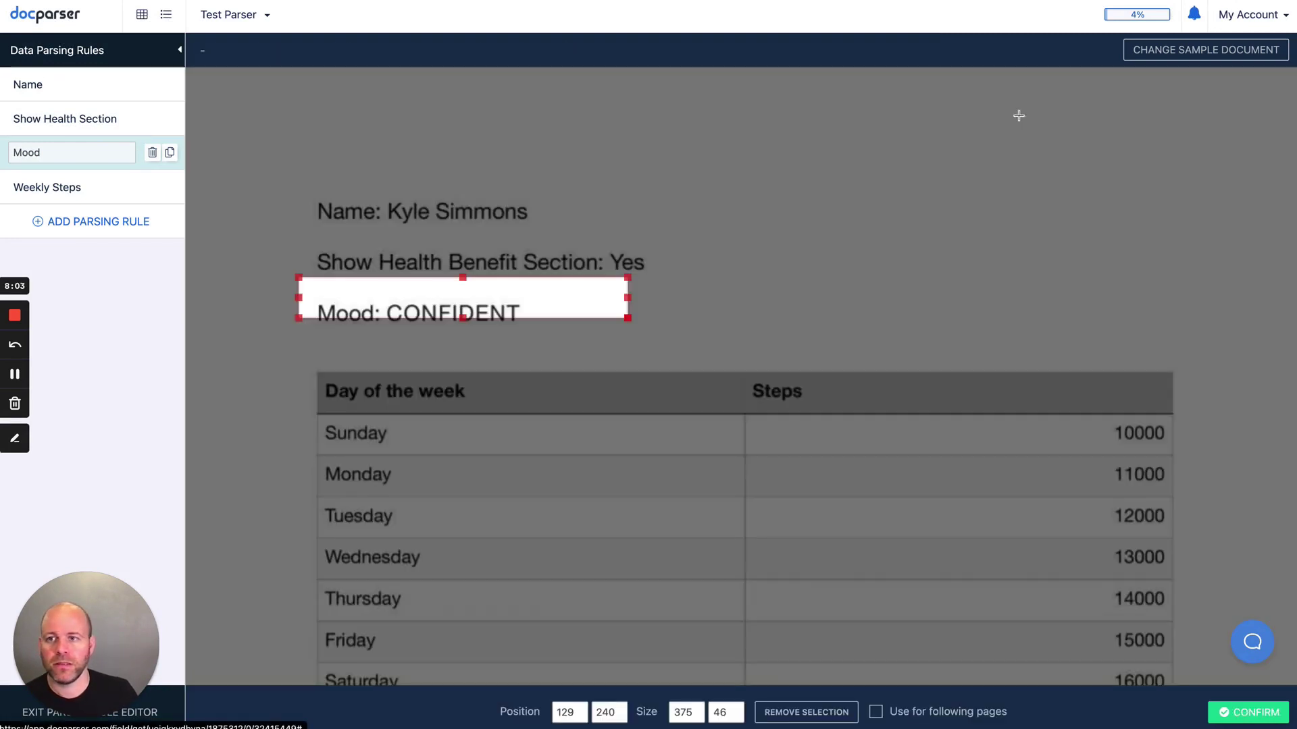
left_click_drag(562, 300, 756, 315)
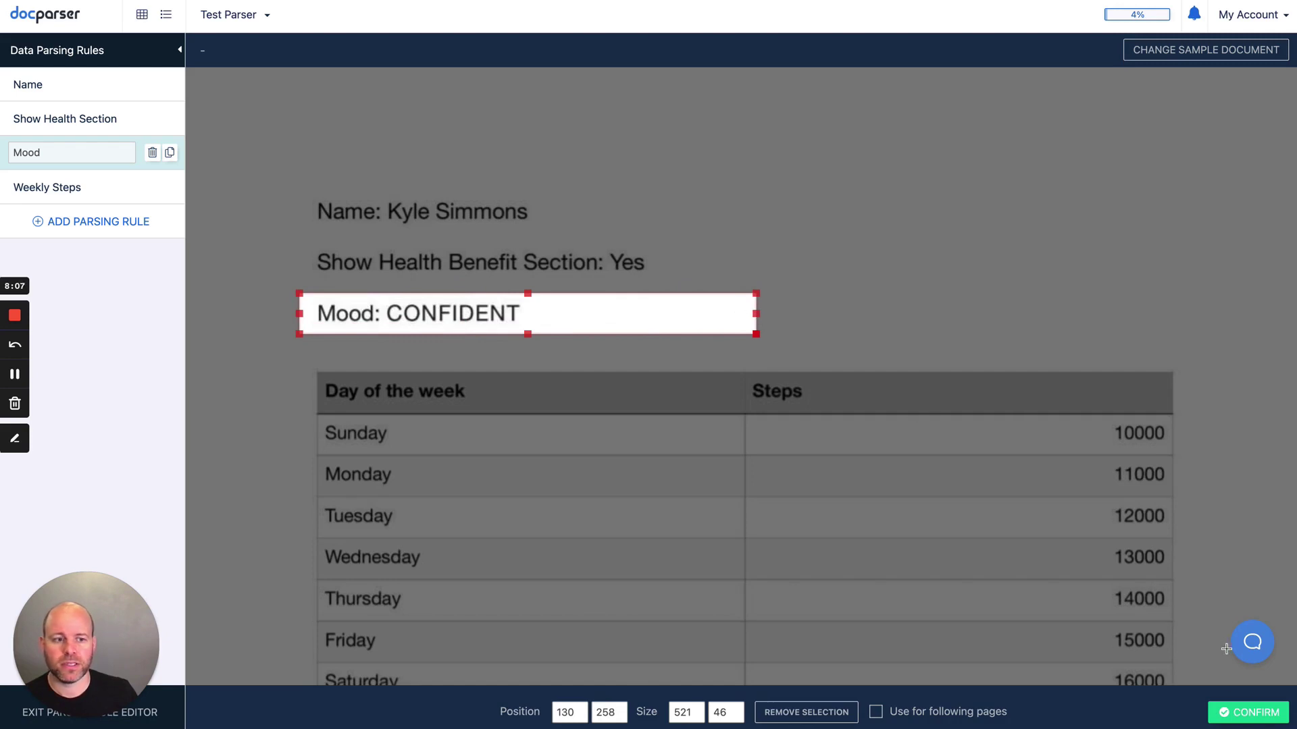
left_click(1250, 712)
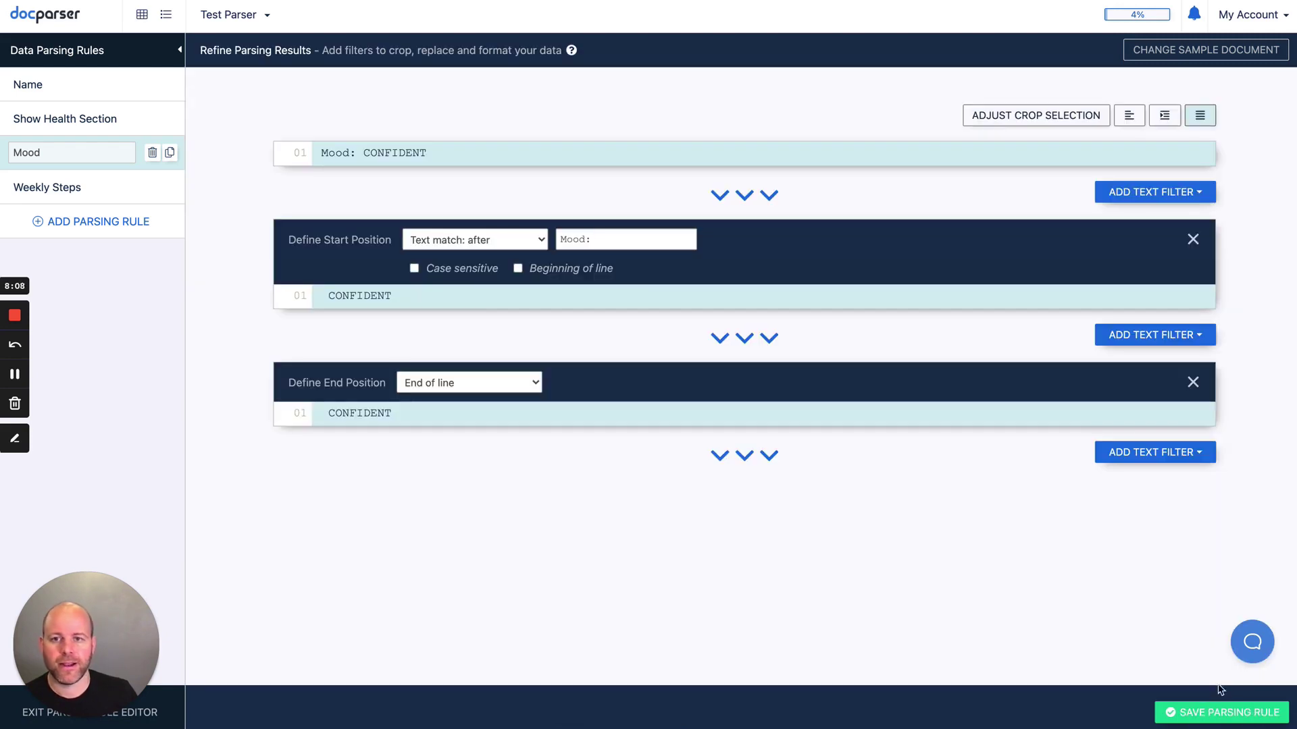
Fit the Weekly Steps rule's table selection around the Sunday to Saturday rows, at about position 148, 396 and size 981 by 338.
left_click(74, 190)
left_click(784, 133)
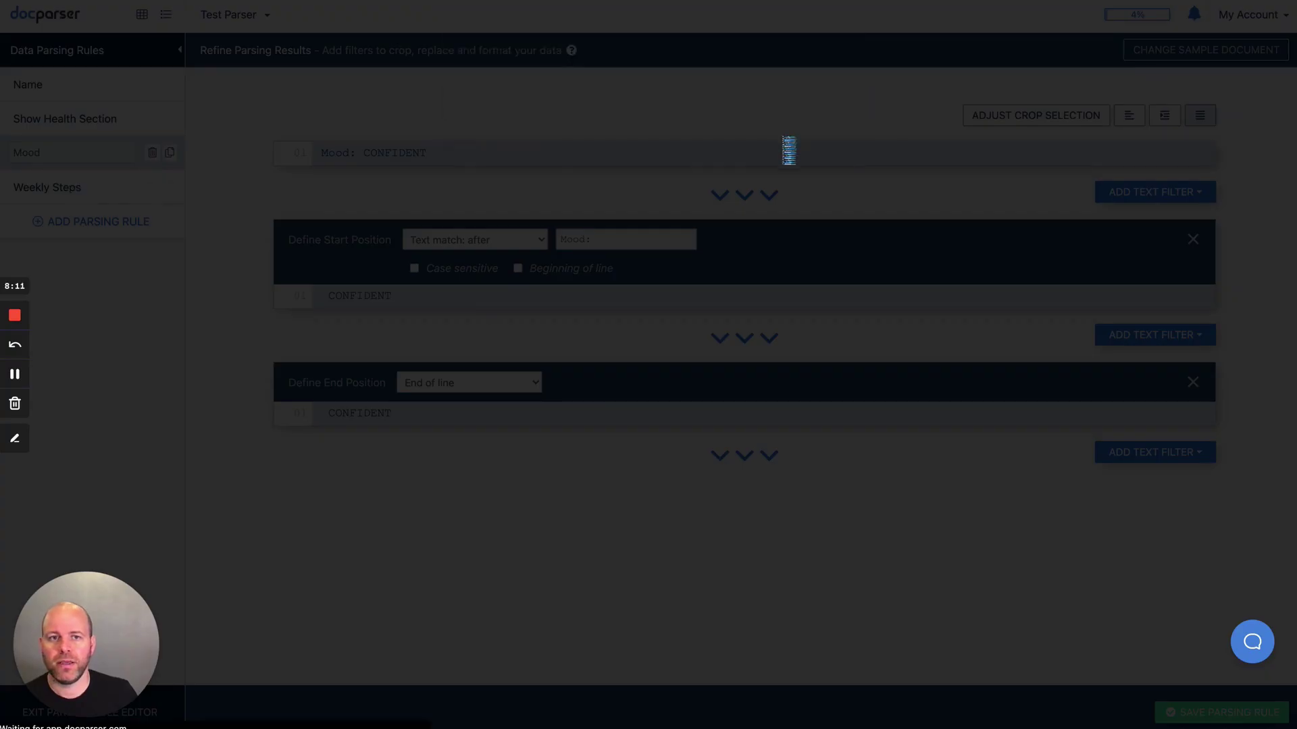
scroll(478, 299, "down", 3)
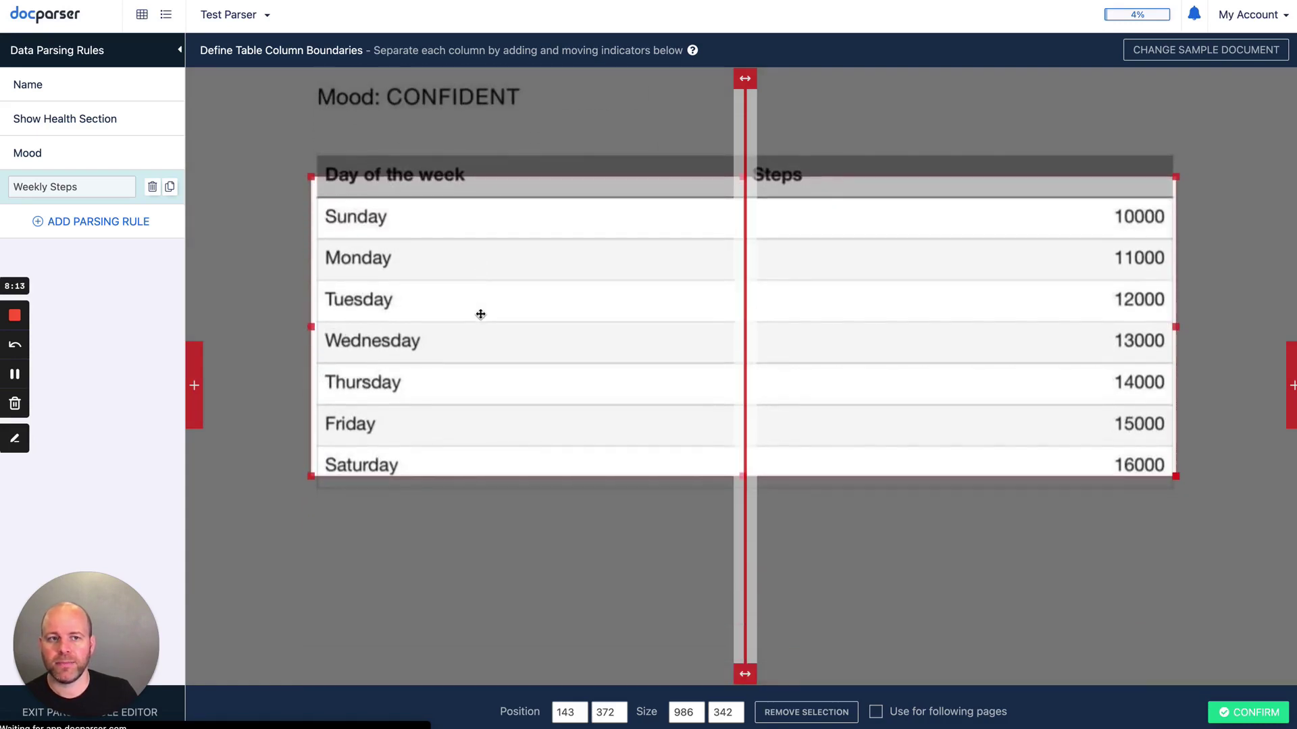
left_click_drag(674, 175, 673, 198)
left_click_drag(314, 333, 318, 335)
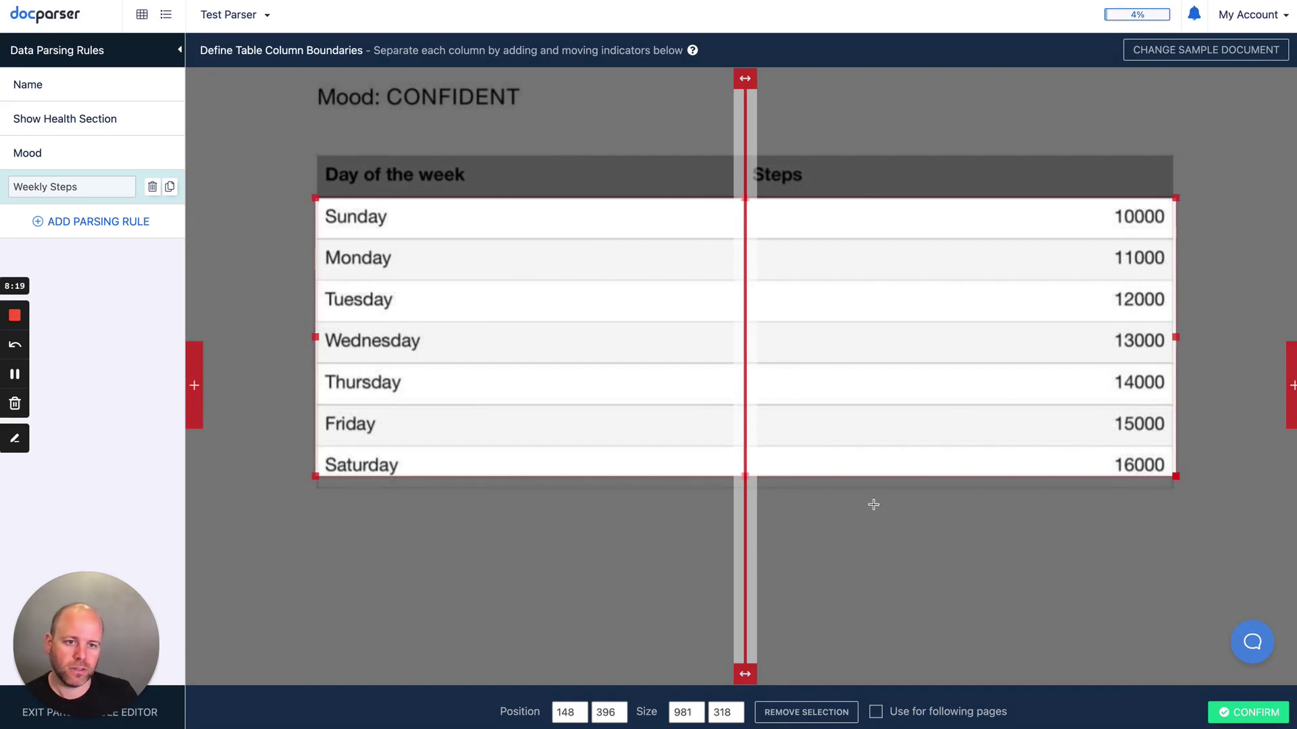
mouse_move(879, 478)
left_mouse_down()
mouse_move(880, 508)
mouse_move(880, 496)
left_mouse_up()
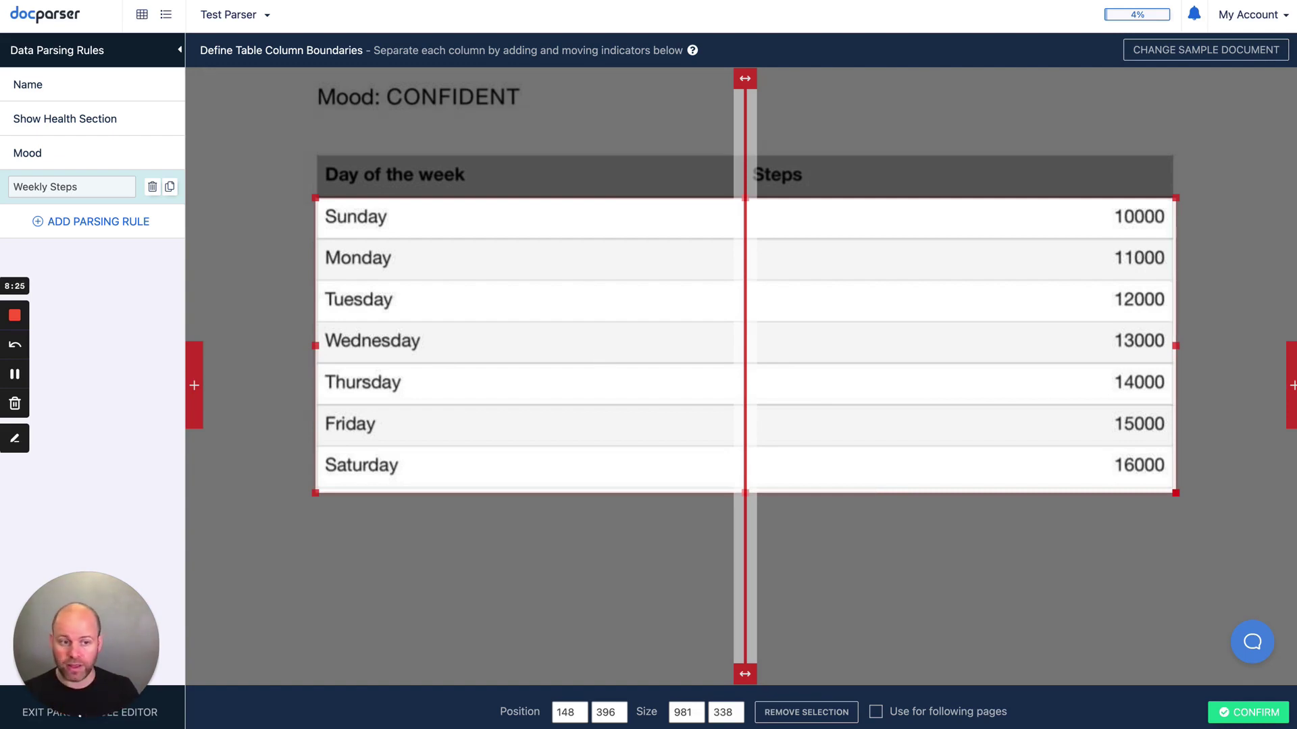
left_click(1256, 715)
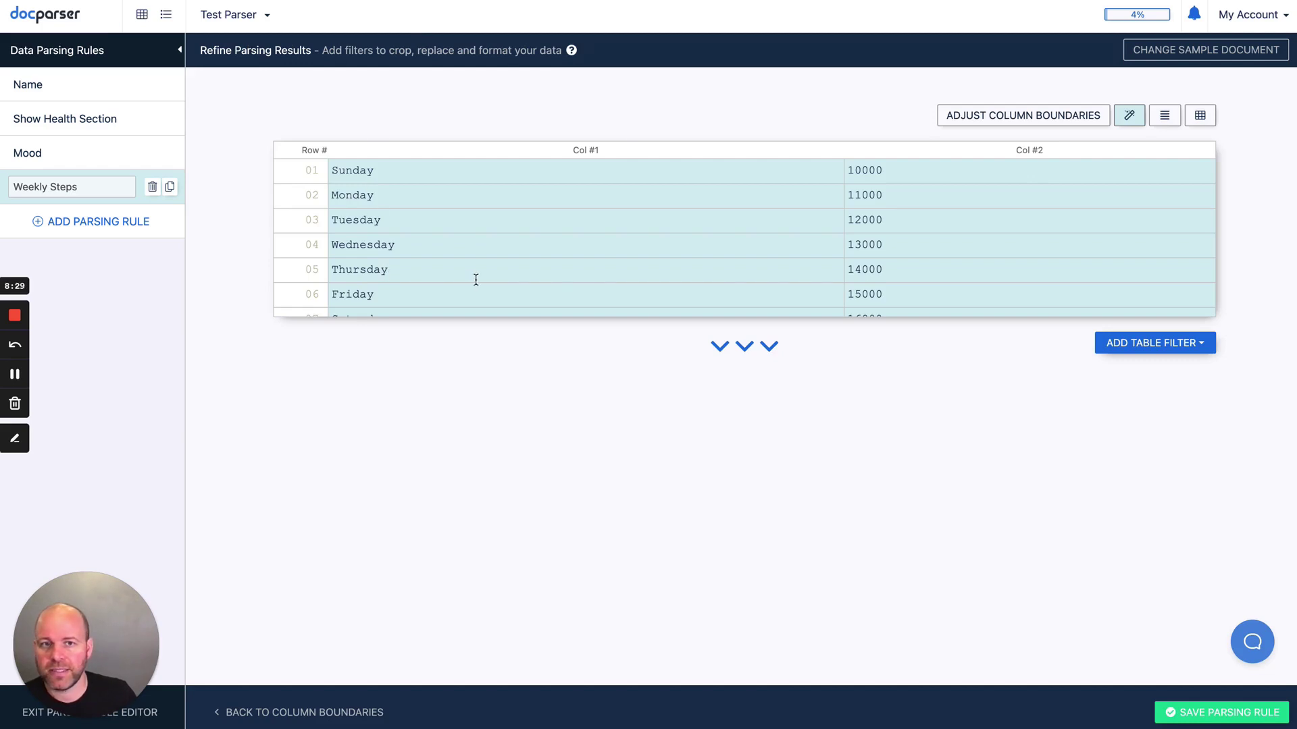
Review the extracted day and step rows and save the Weekly Steps parsing rule.
scroll(469, 277, "down", 1)
scroll(468, 278, "up", 1)
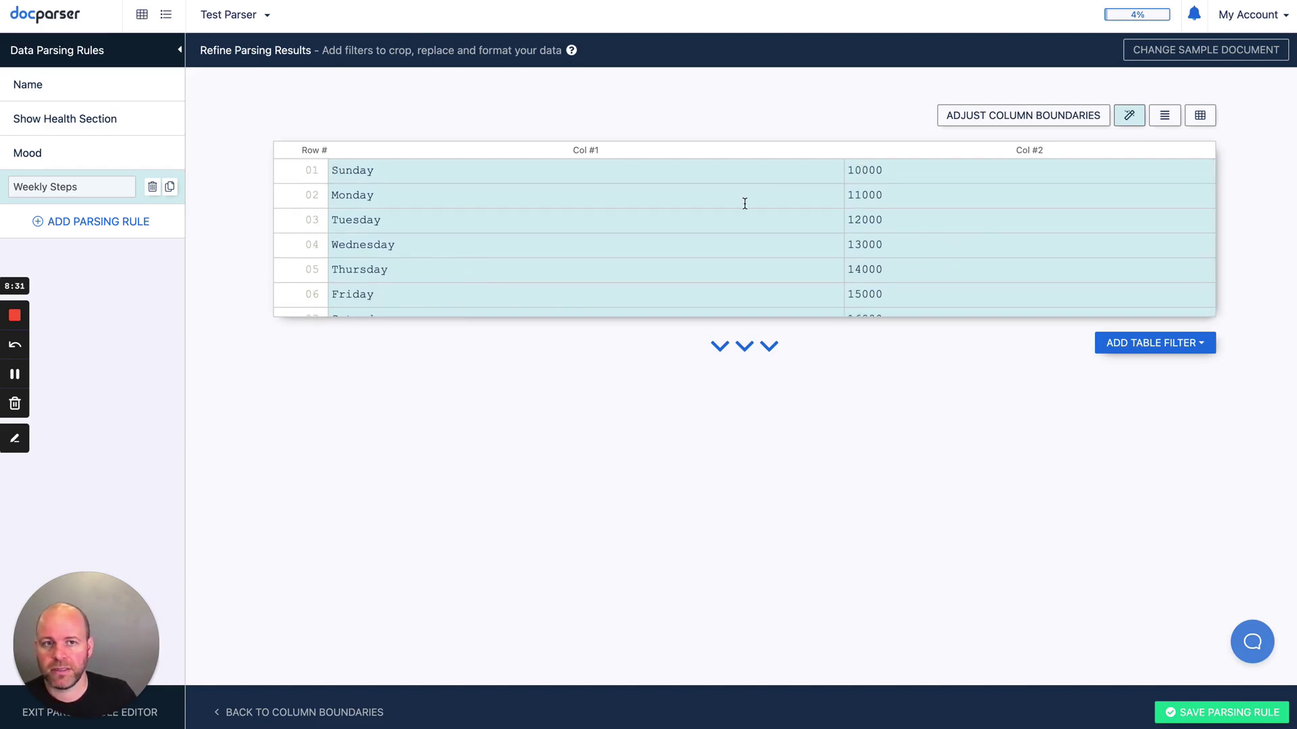
scroll(350, 254, "down", 1)
scroll(350, 253, "up", 1)
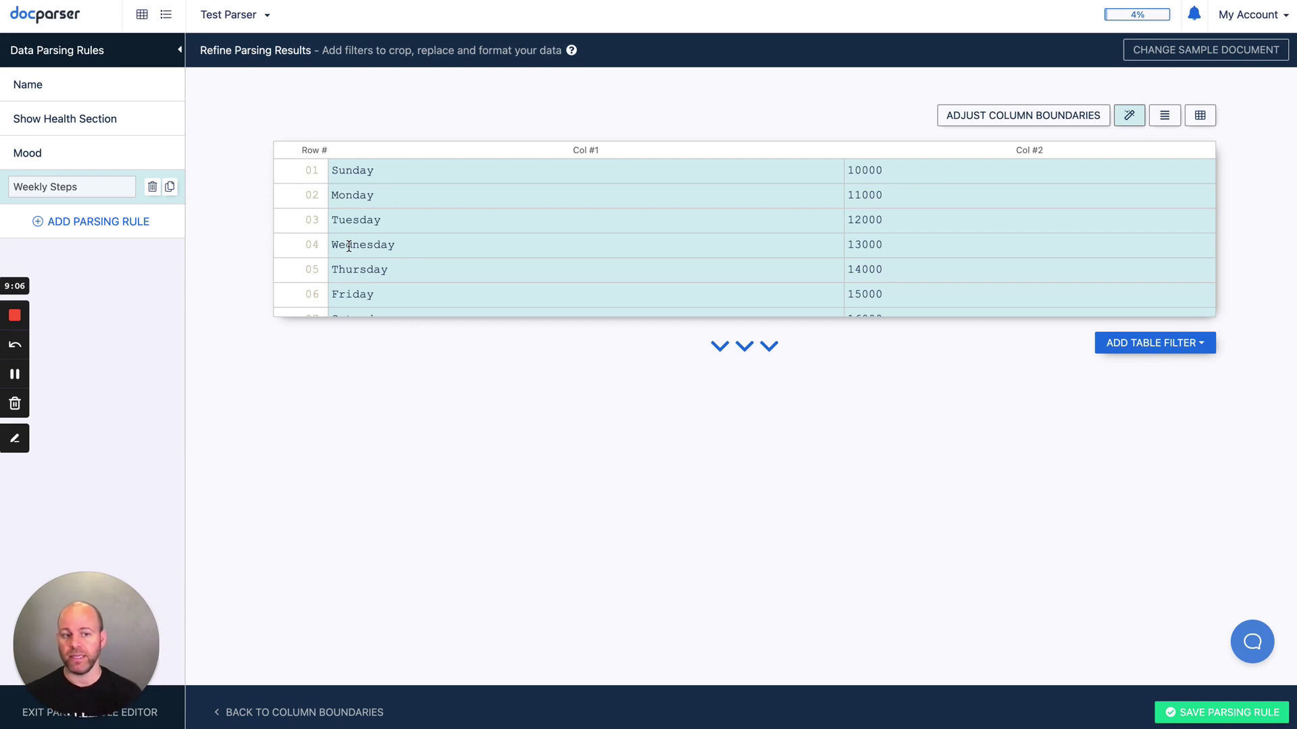
left_click(1206, 718)
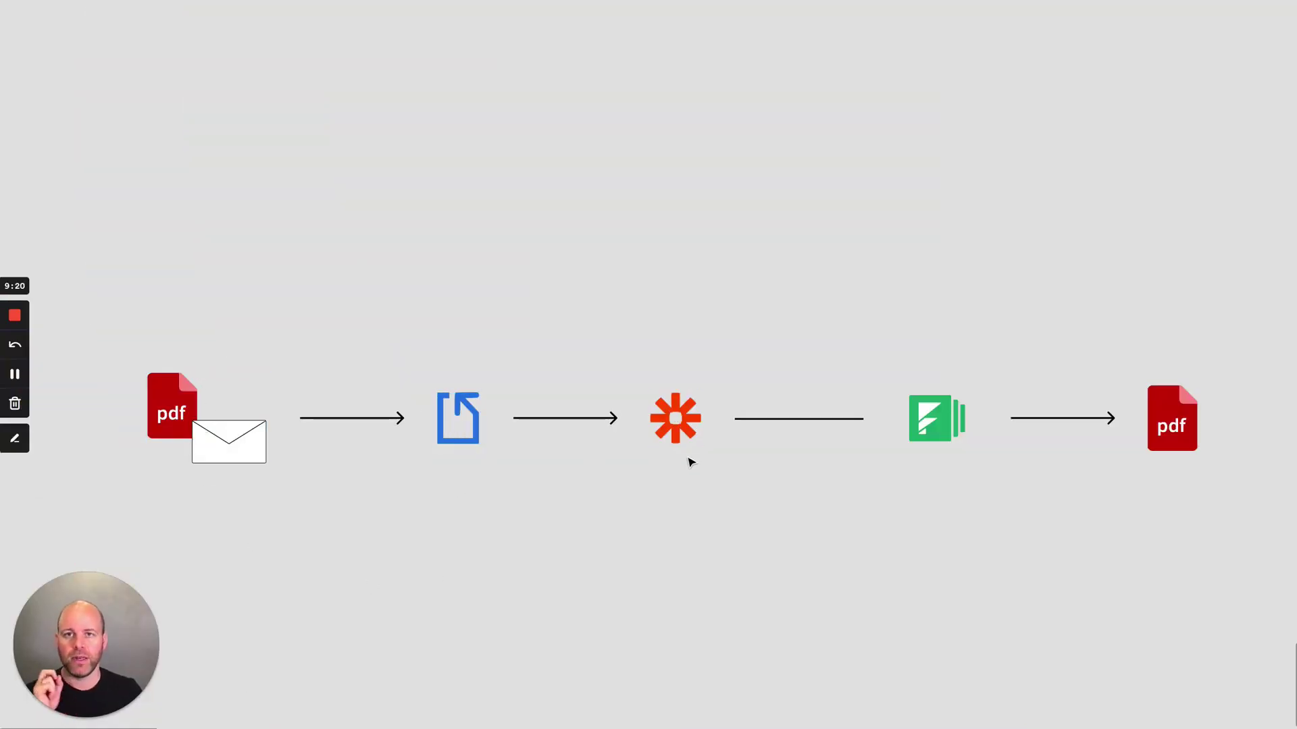
Switch to the Zap in Zapier and open its Docparser trigger step, Parsed Document Data Available.
key("ctrl+Tab")
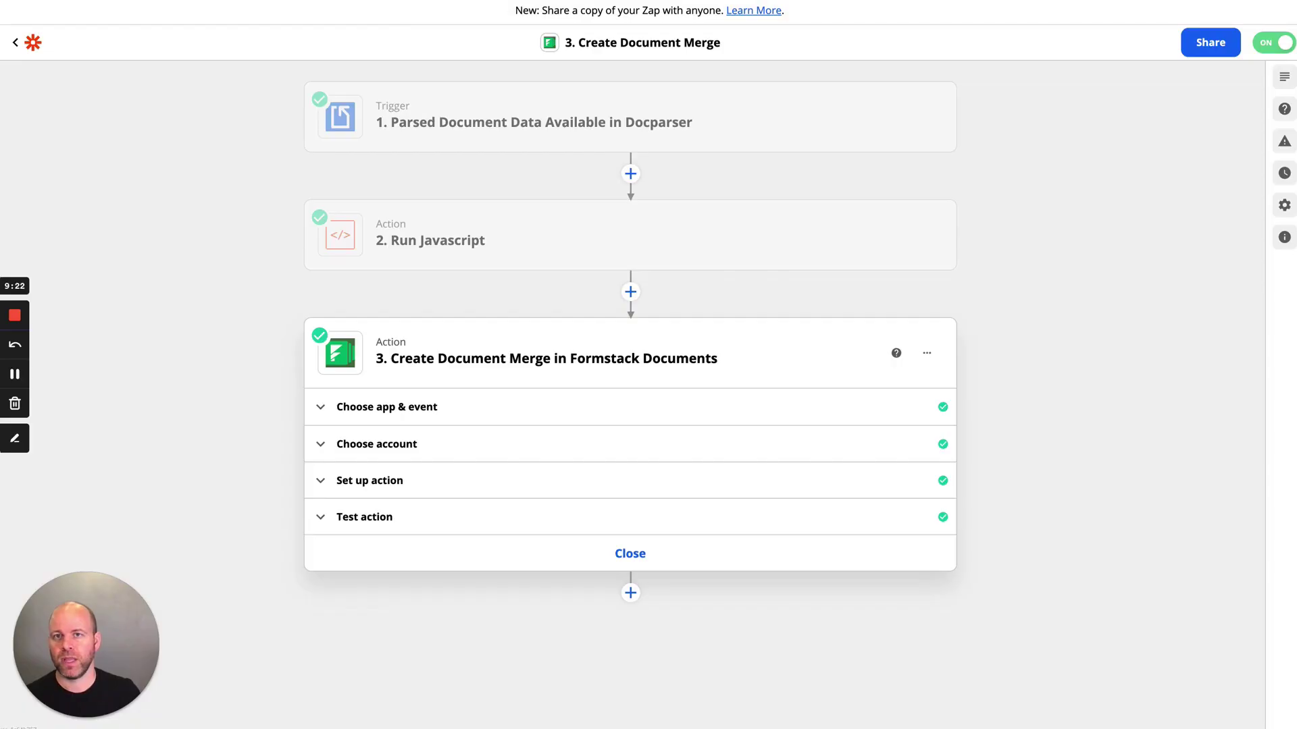
left_click(485, 118)
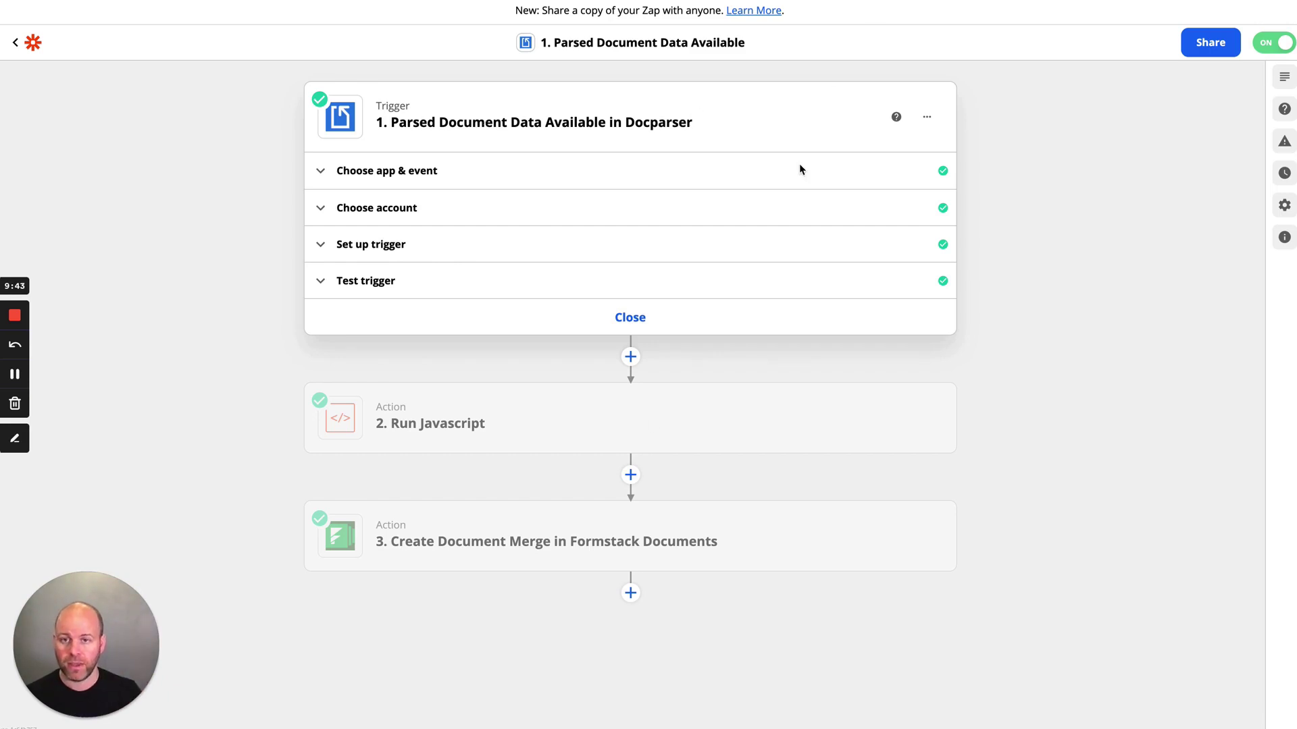
Open the Run Javascript step's setup and insert a Code by Zapier action between it and the Docparser trigger.
left_click(506, 411)
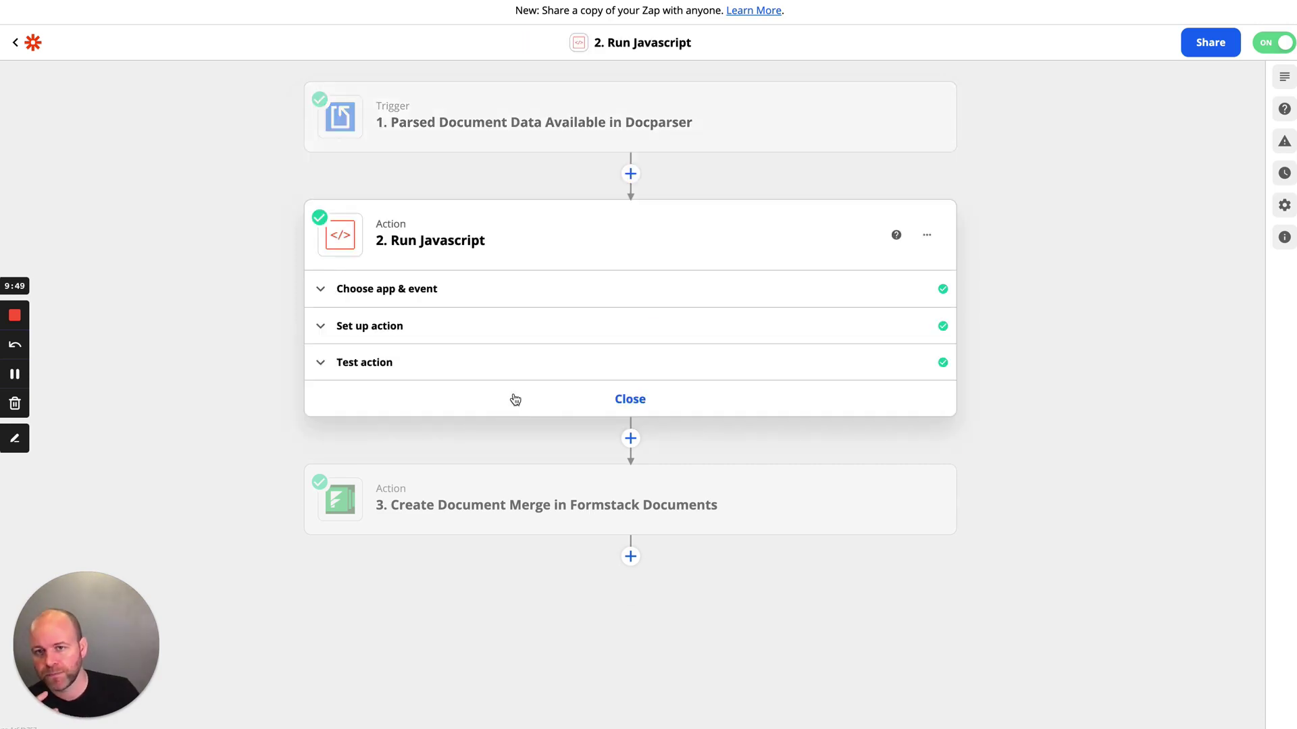
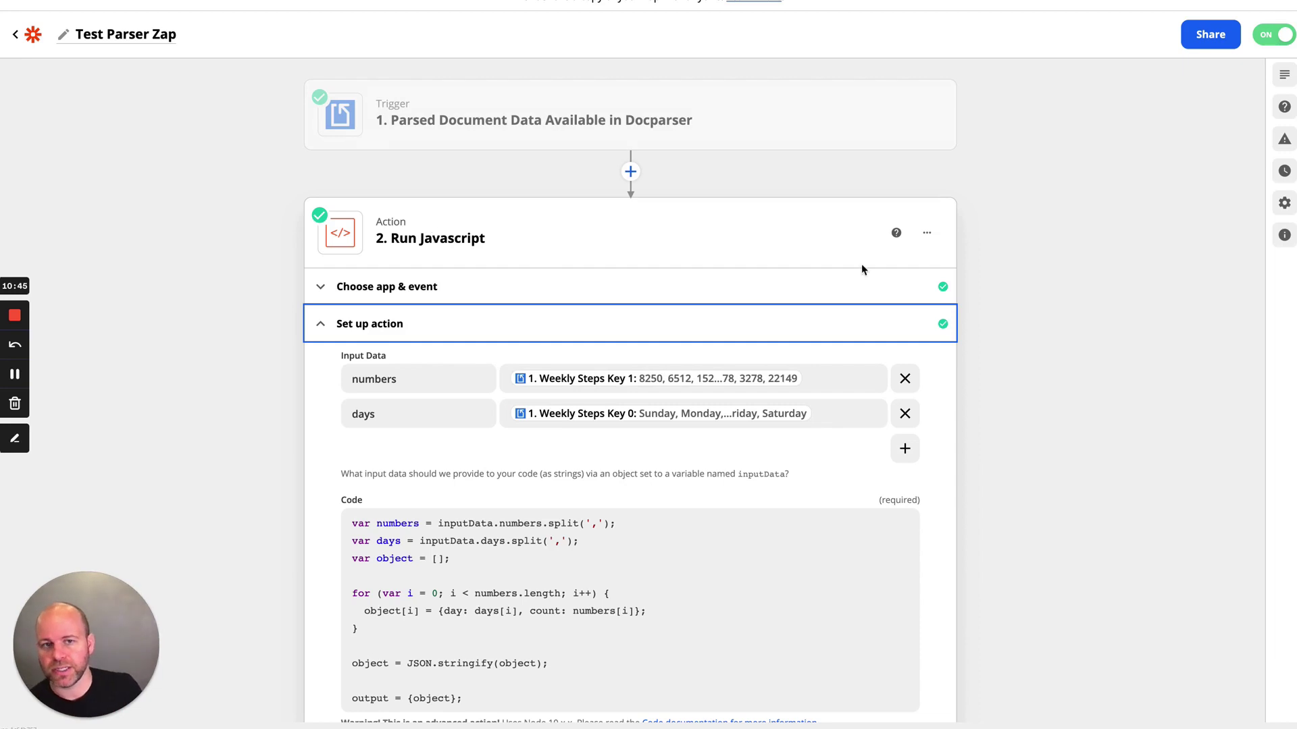
left_click(630, 172)
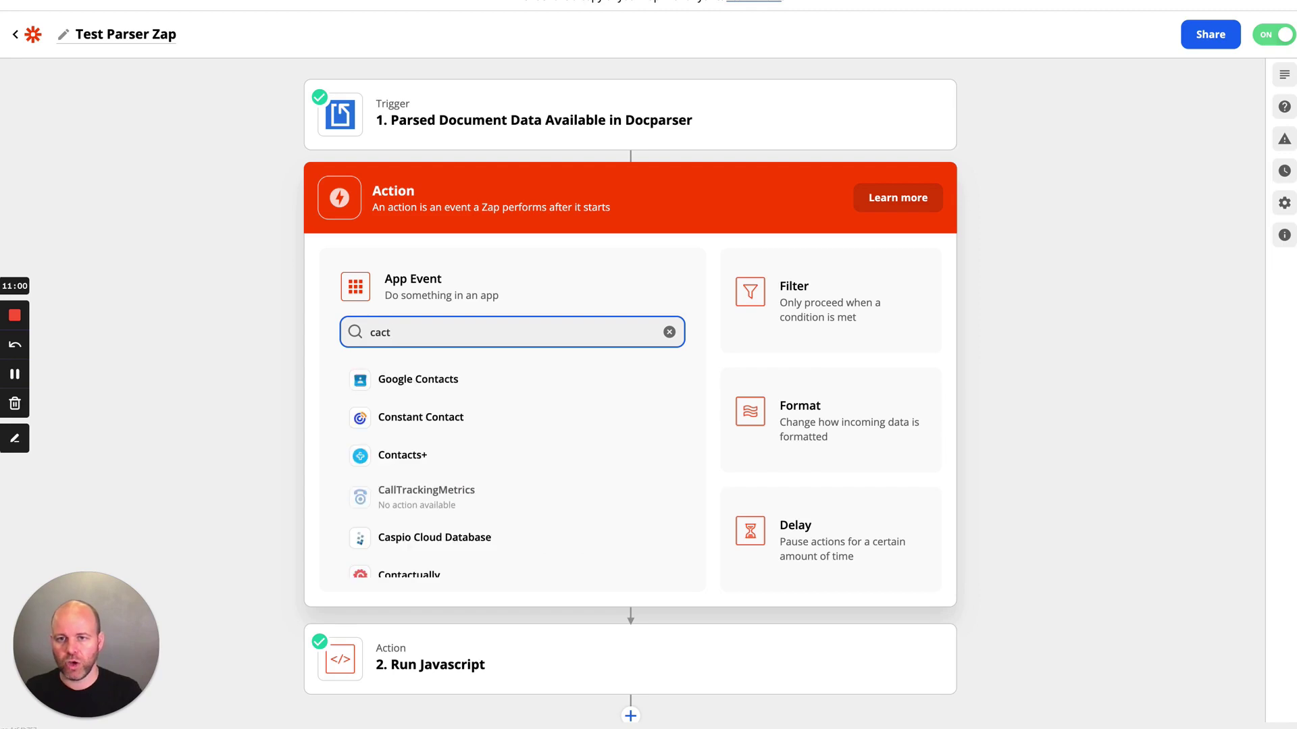
key("BackSpace")
key("BackSpace")
key("BackSpace")
type("a")
key("BackSpace")
type("ode")
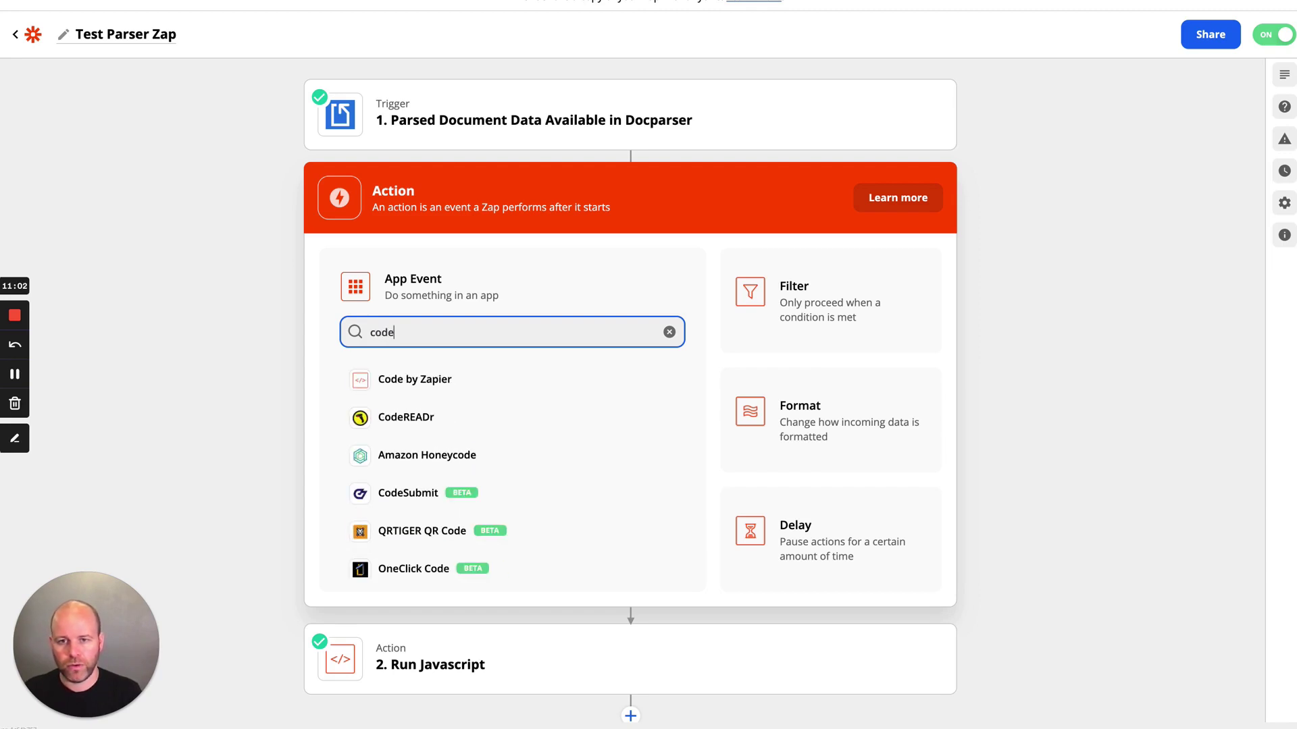
left_click(419, 381)
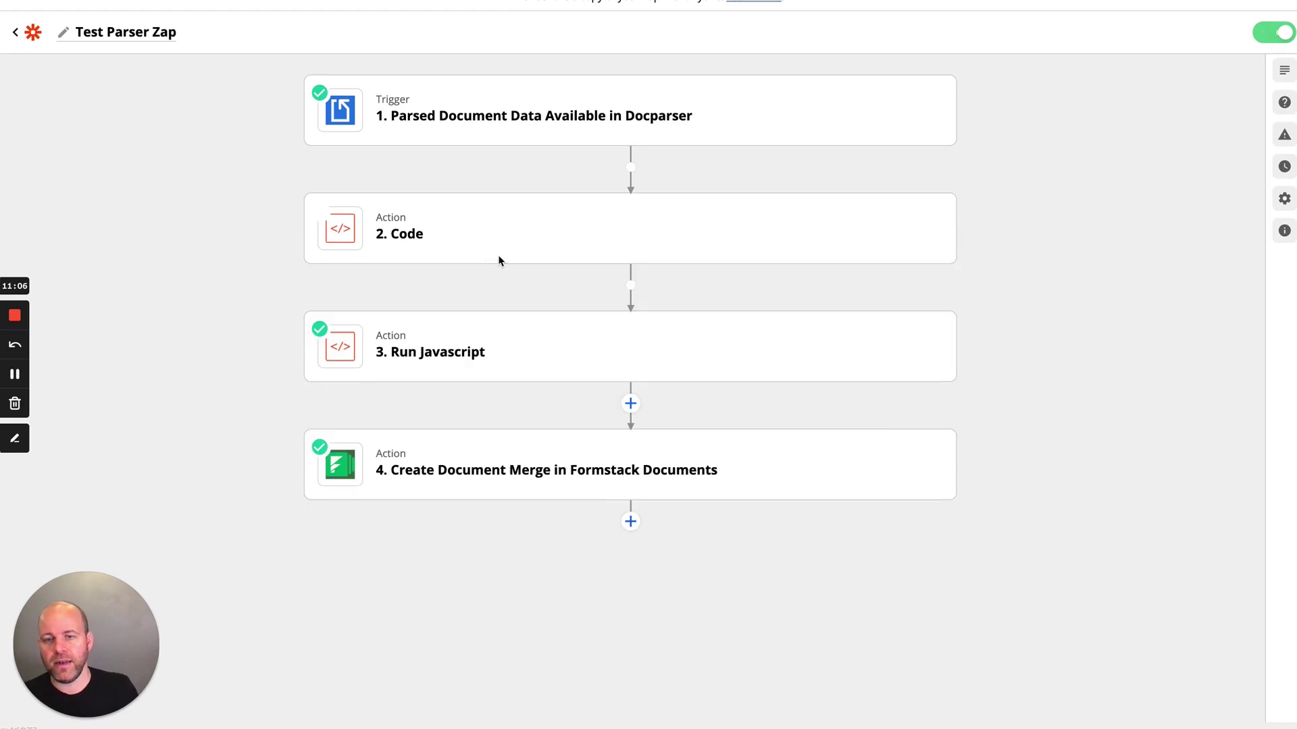
Open the new Code by Zapier step and view its available action events without choosing one.
left_click(439, 362)
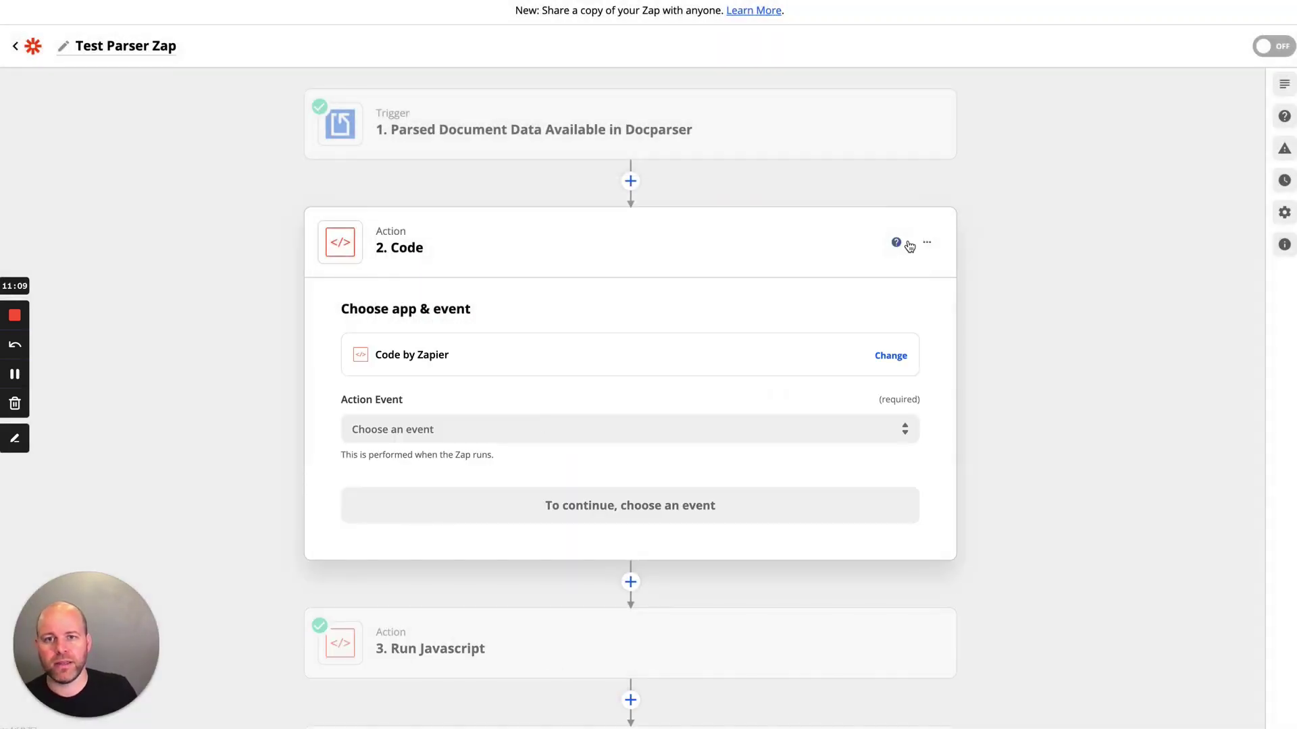
left_click(540, 427)
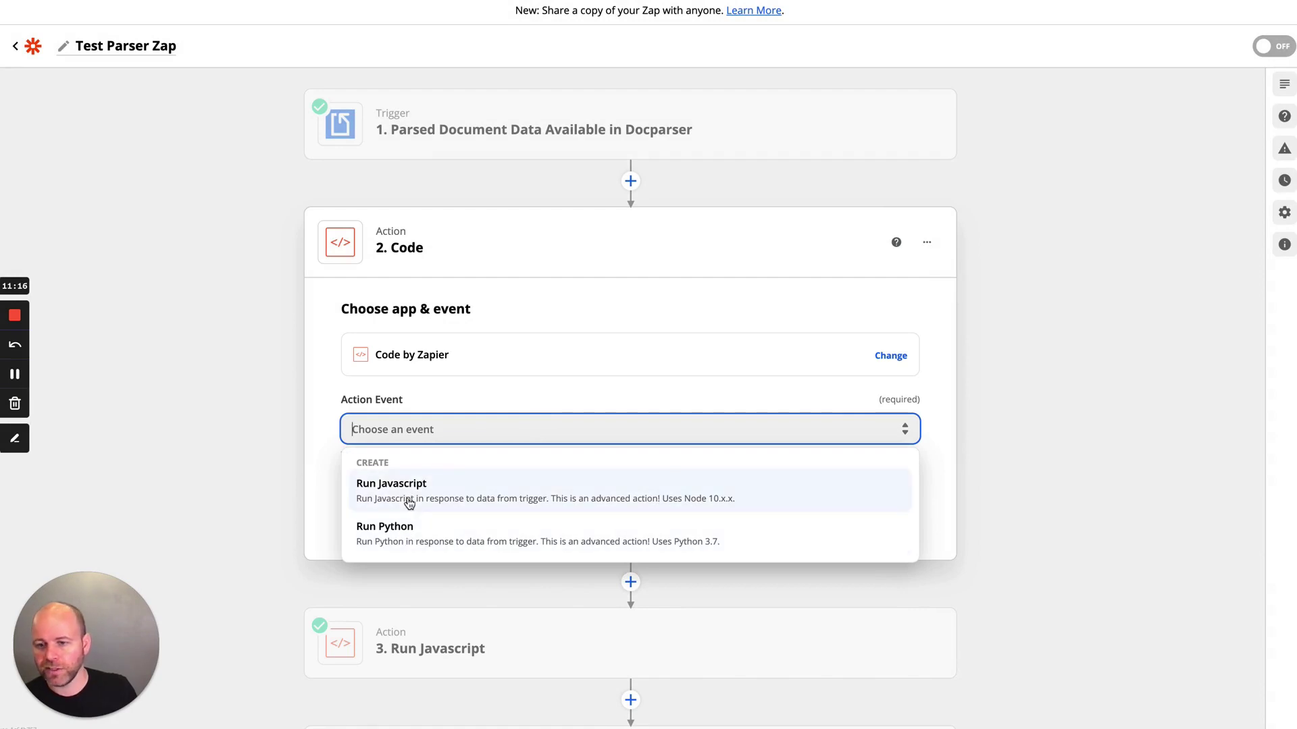
left_click(996, 368)
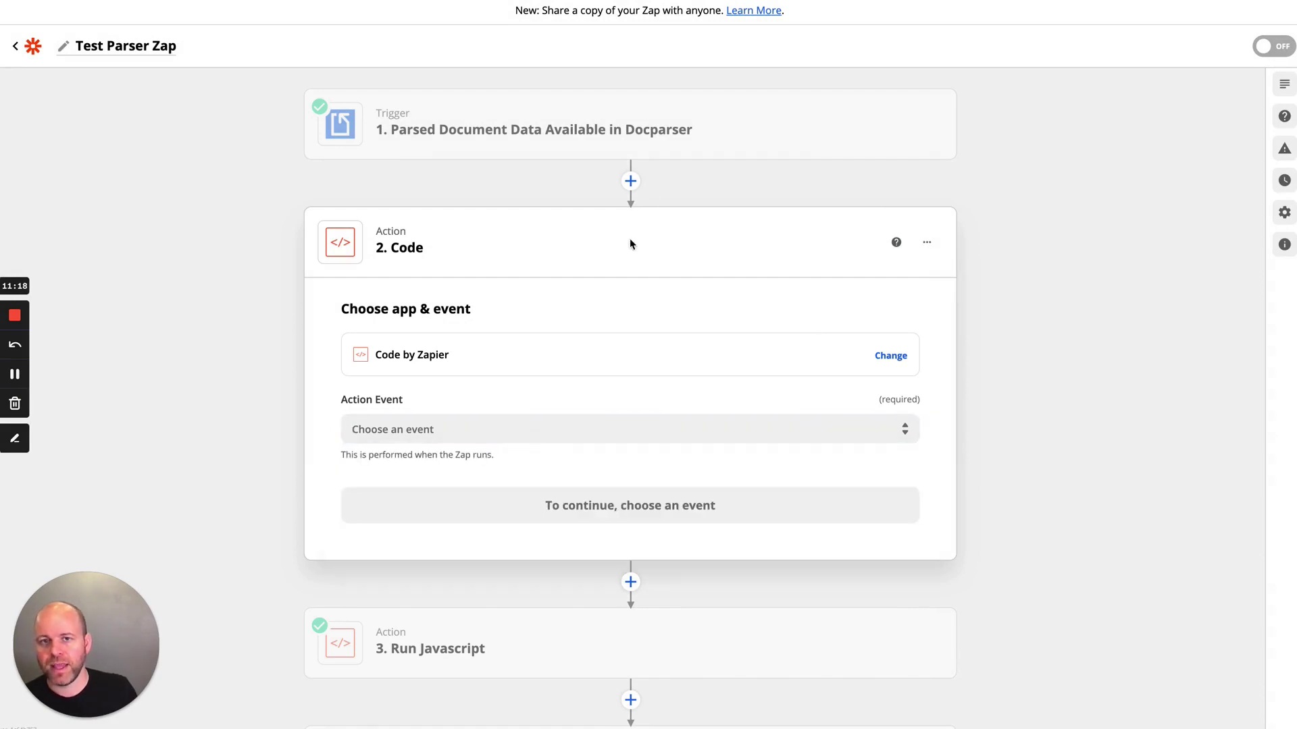
Delete the newly added Code step from the Zap and confirm the deletion.
left_click(927, 242)
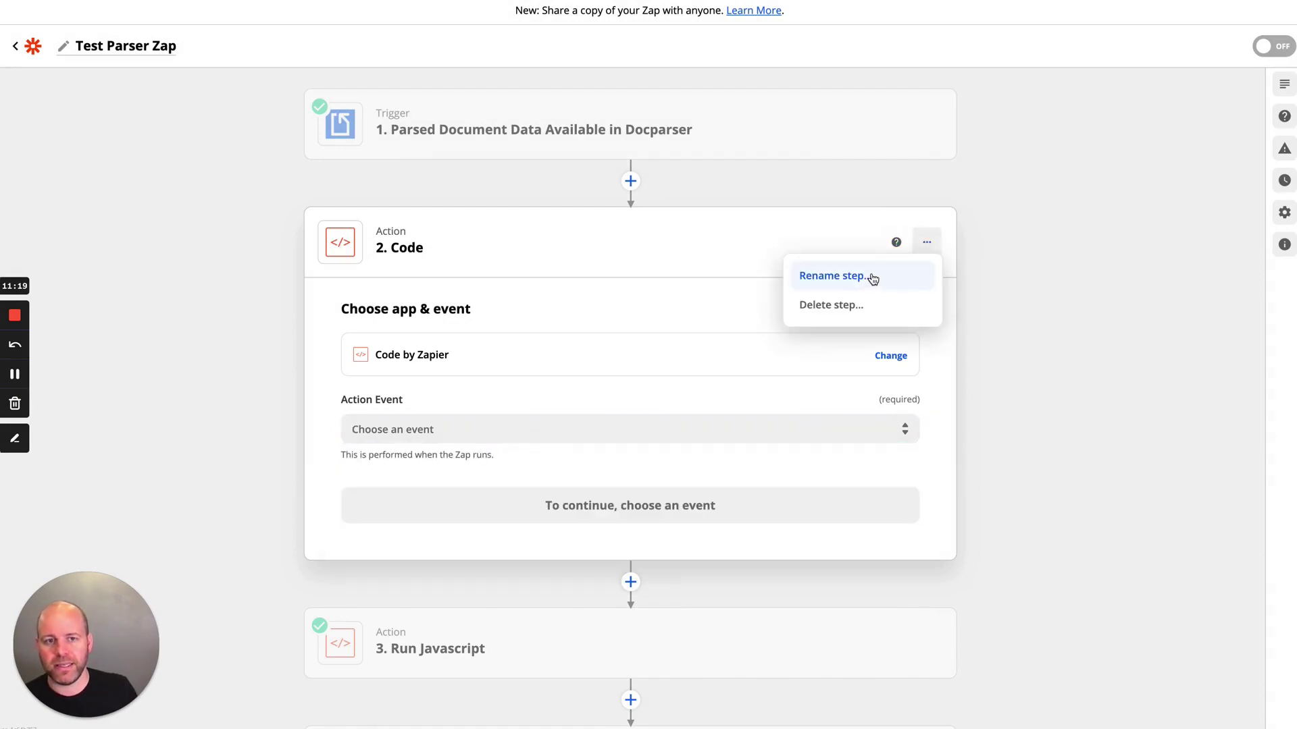
left_click(856, 310)
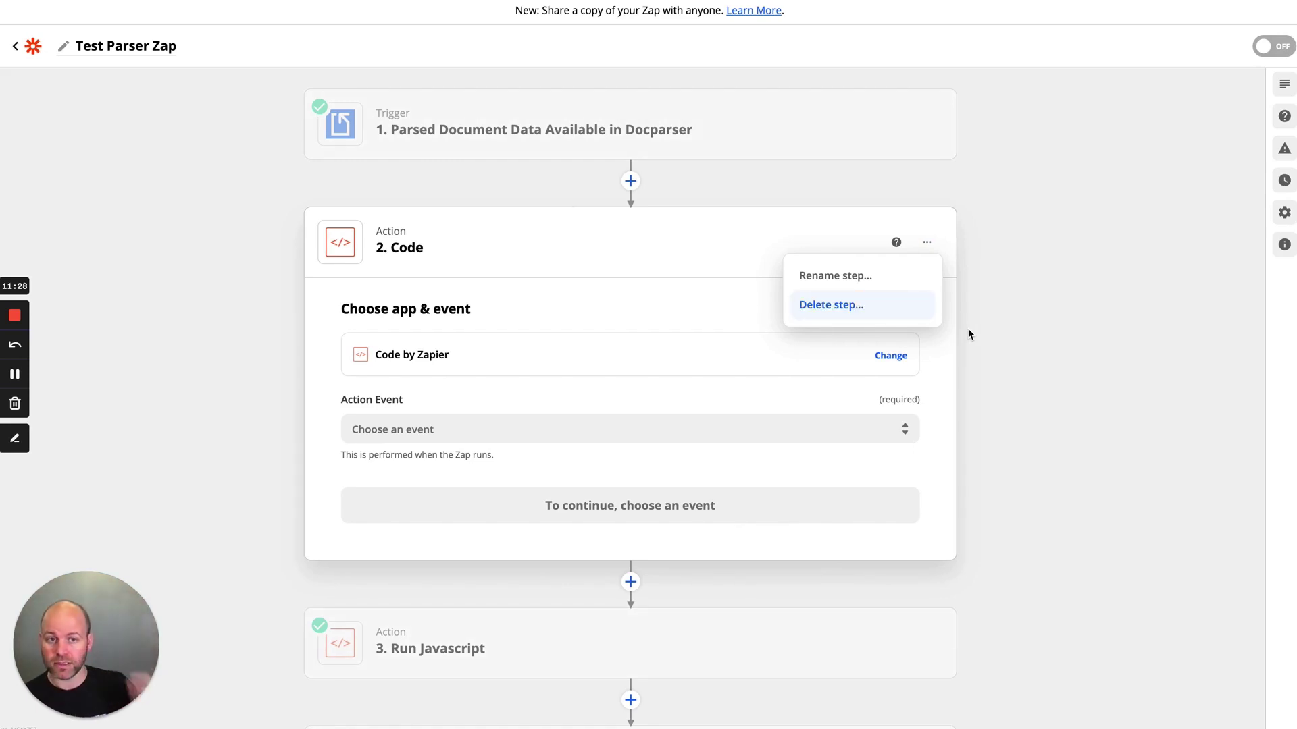
left_click(834, 311)
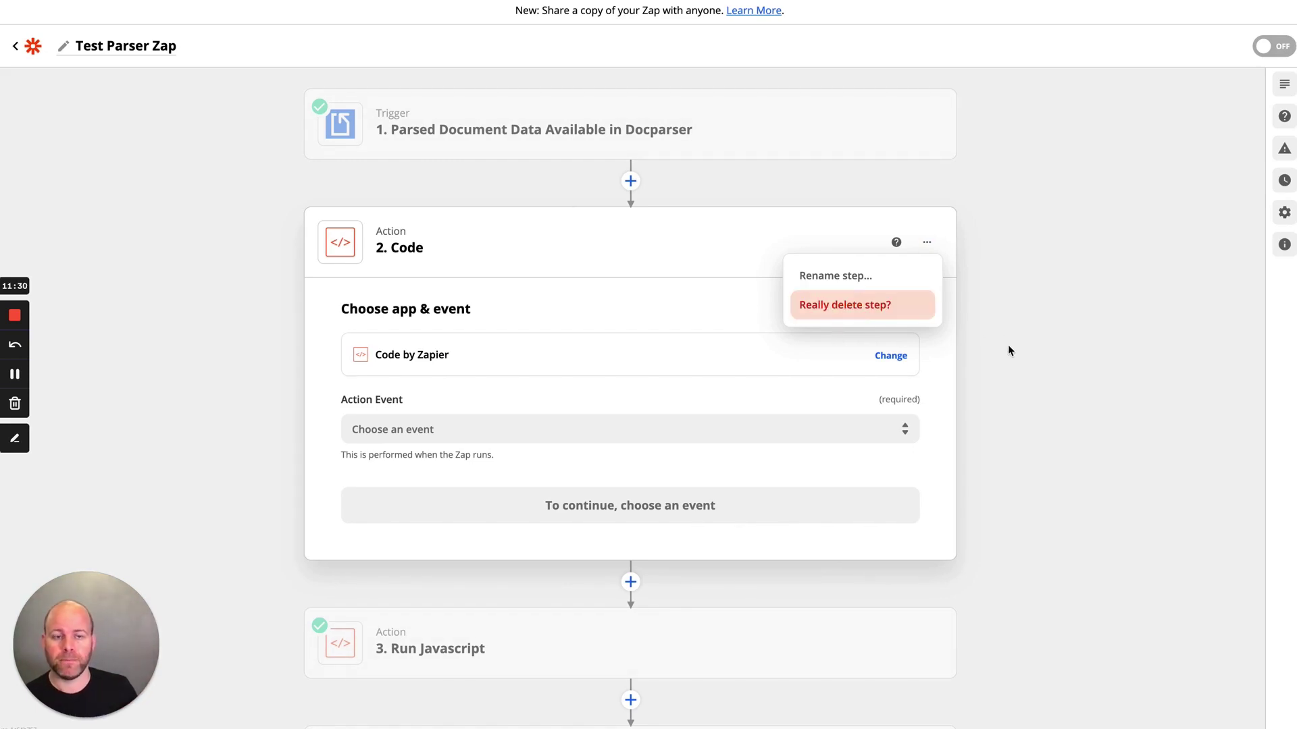
left_click(840, 308)
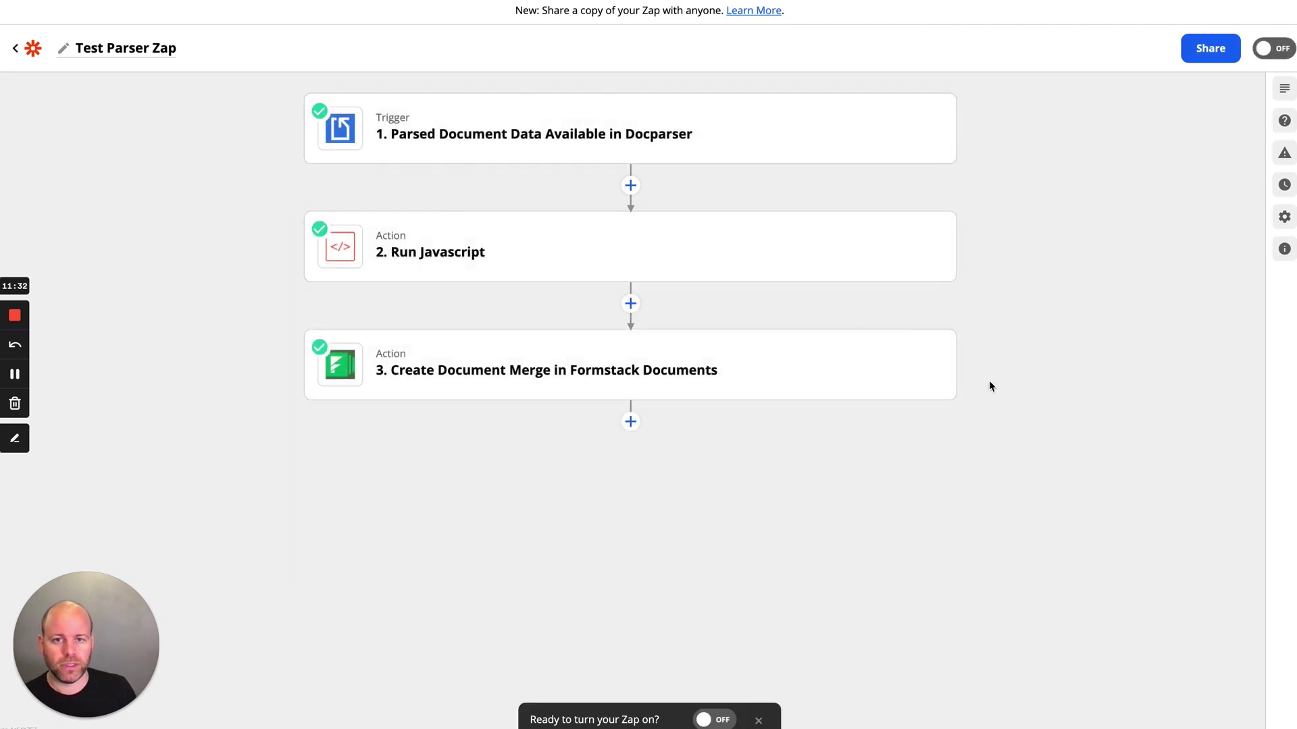
Open the Run Javascript action's setup and review its input data and code.
left_click(443, 243)
left_click(363, 338)
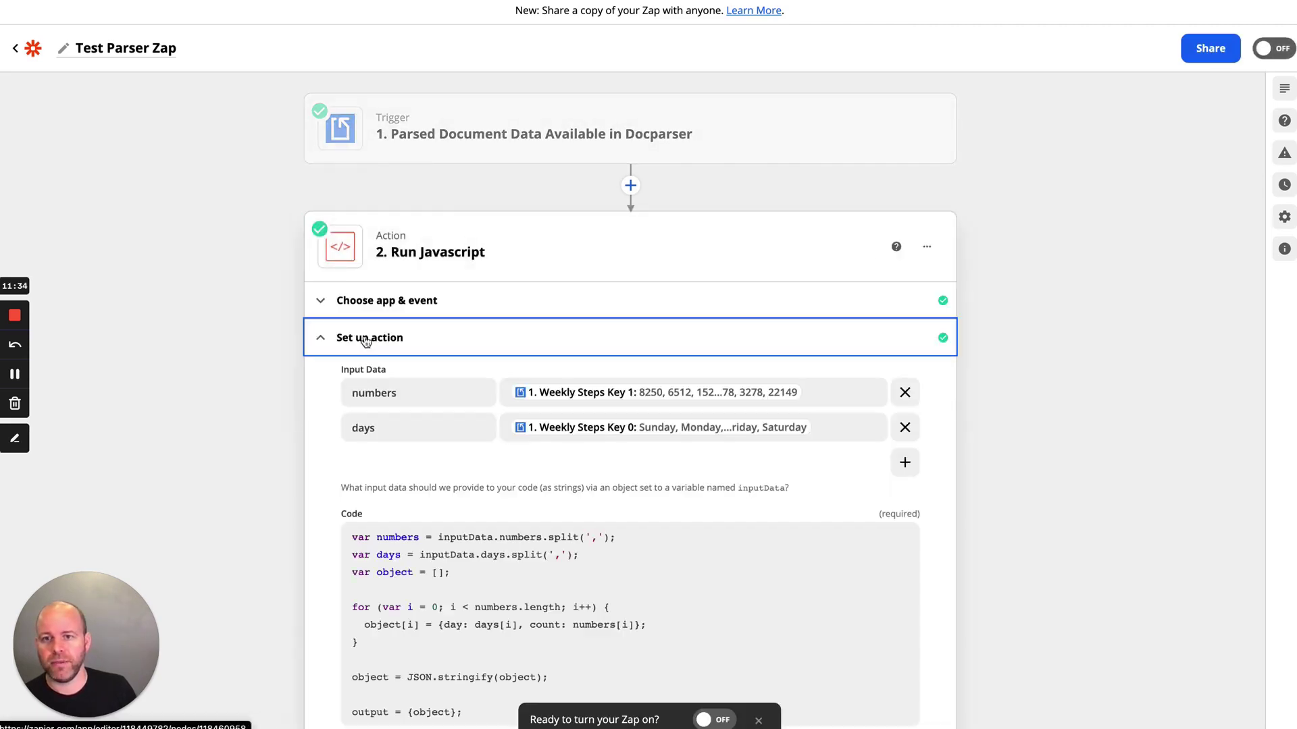
scroll(628, 553, "down", 3)
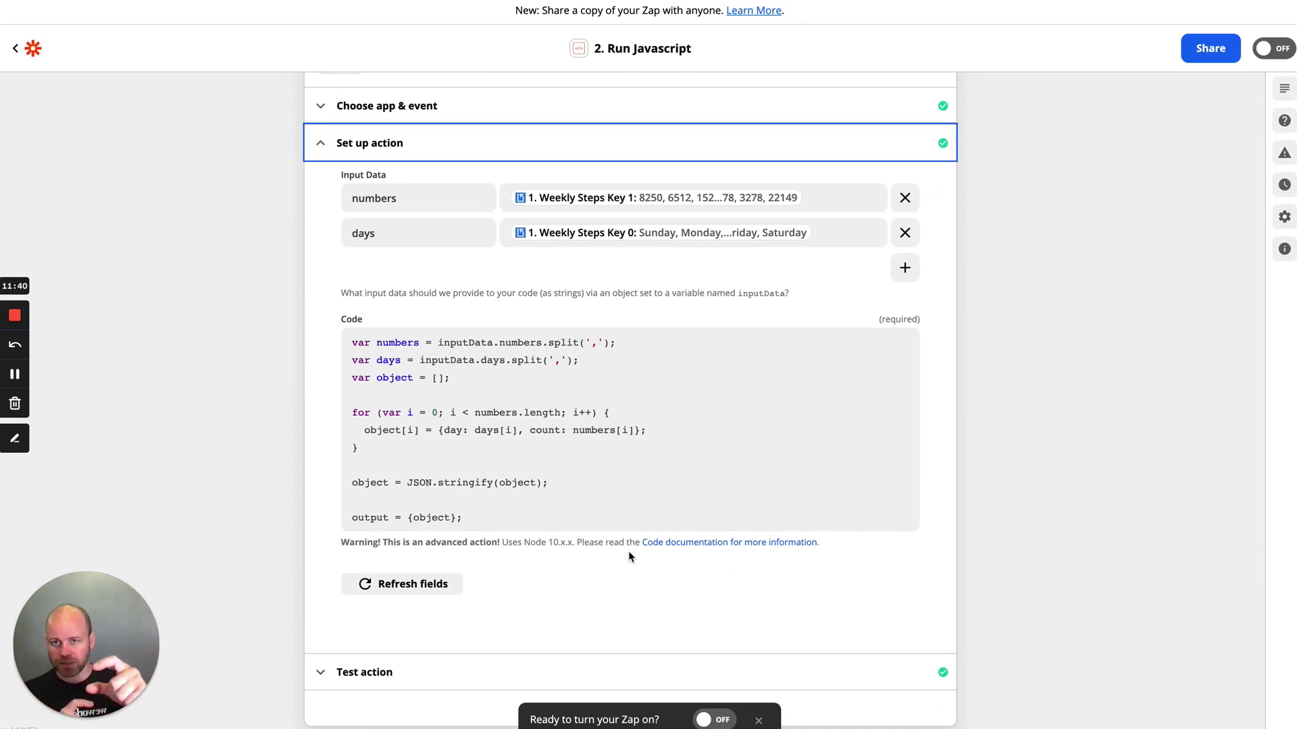
scroll(635, 539, "down", 1)
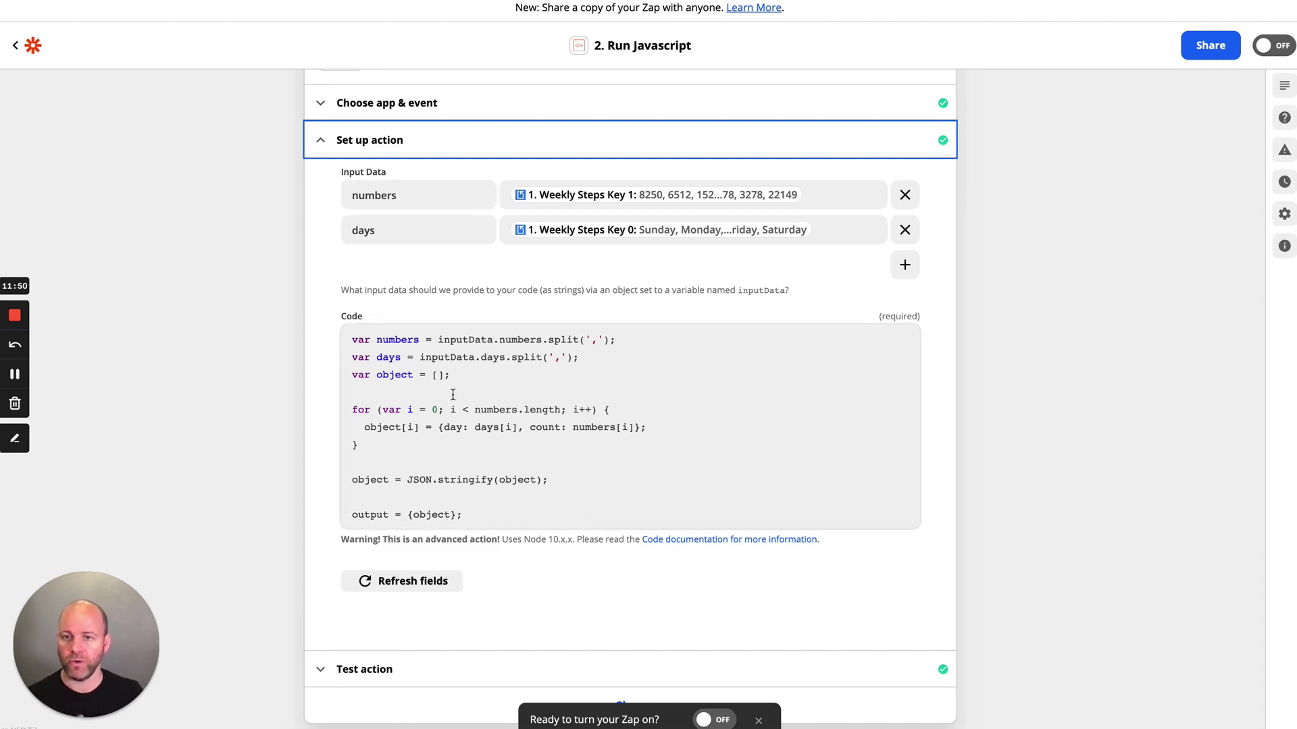
Examine how the code's numbers and days variables split the matching inputData values at commas.
left_click_drag(351, 341, 431, 345)
left_click(428, 341)
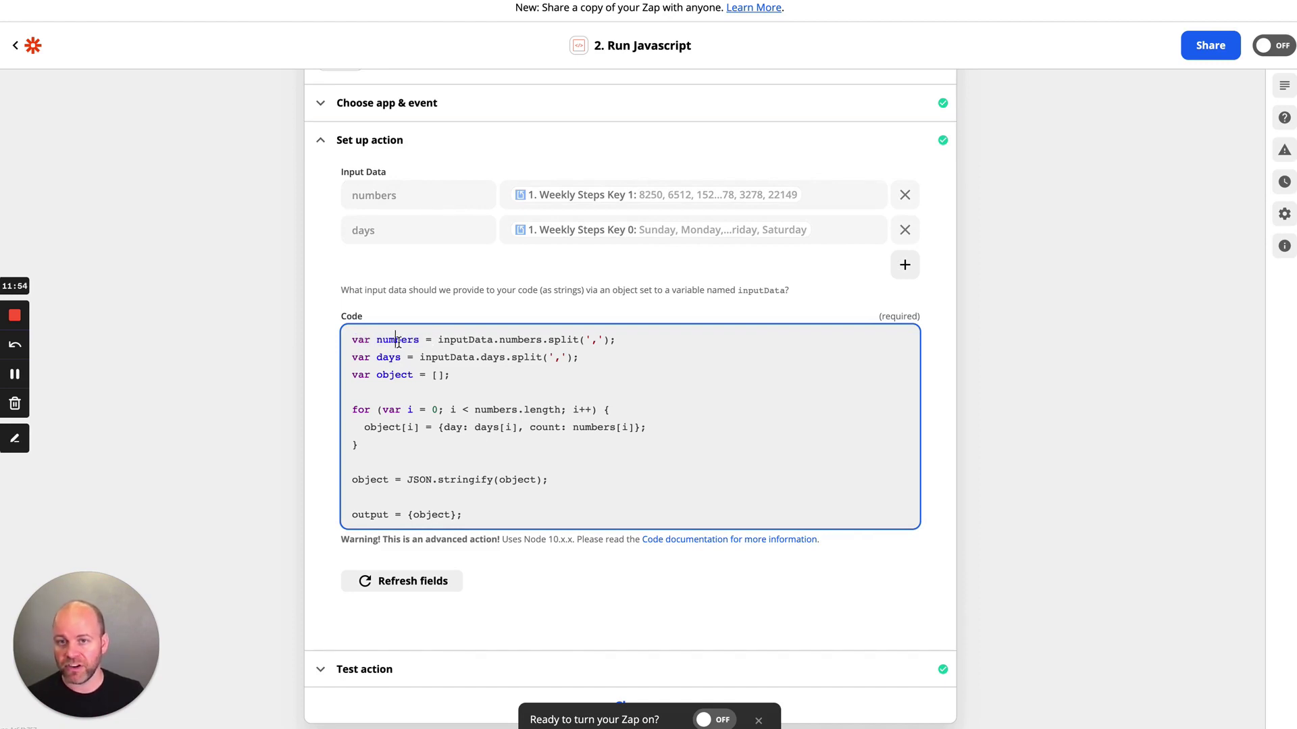
left_click(383, 358)
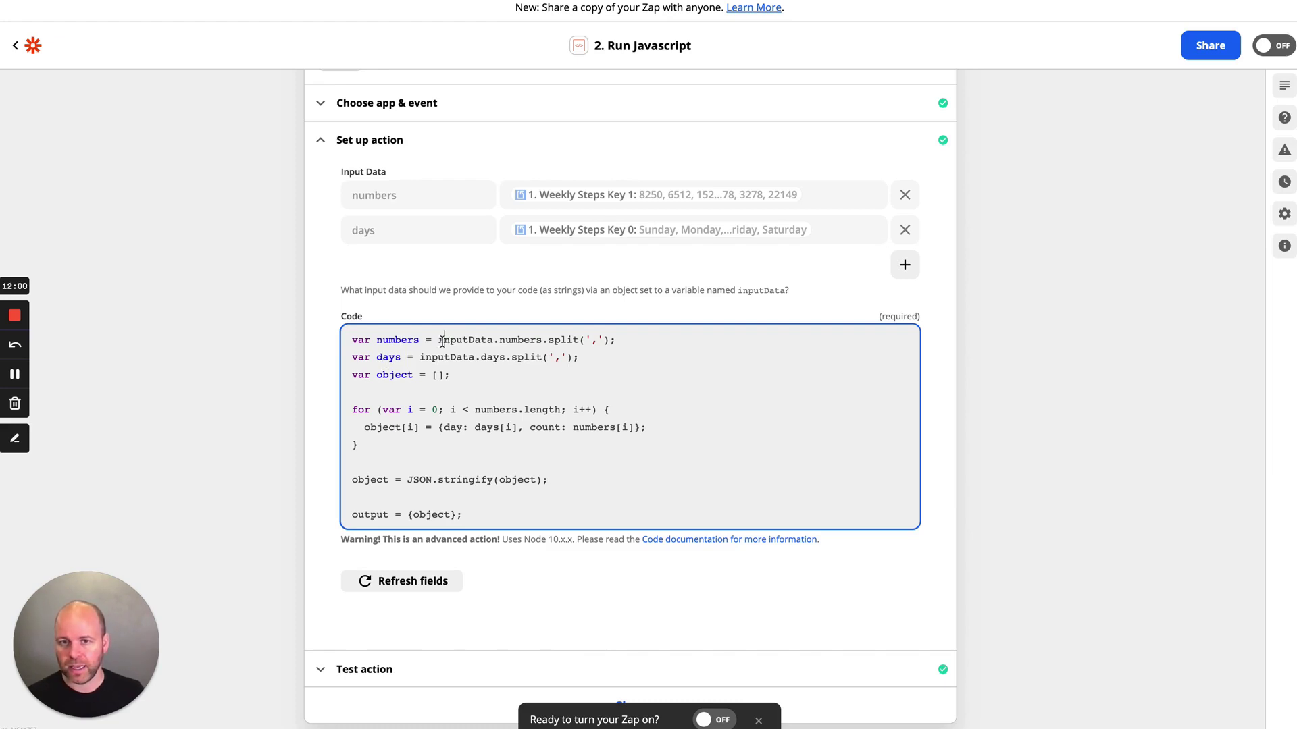
left_click_drag(442, 341, 501, 342)
left_click(518, 340)
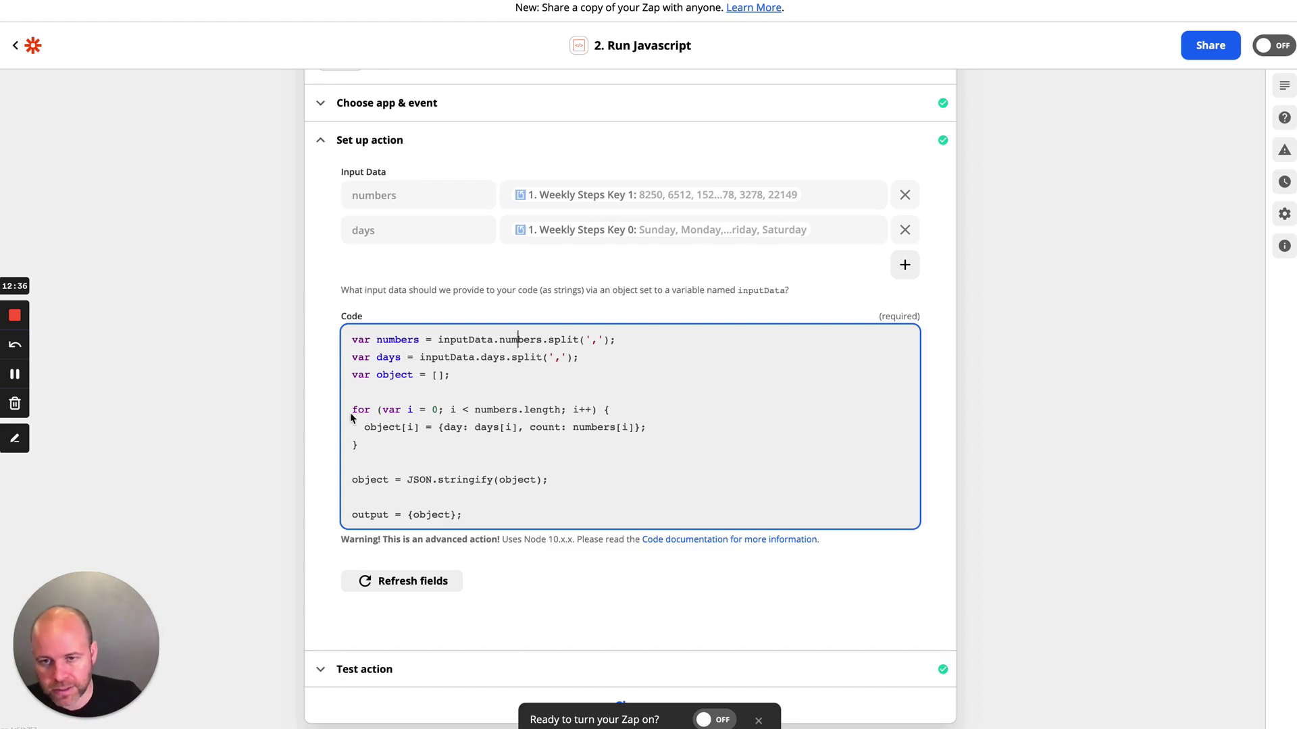
Examine the JSON.stringify(object) line and the output = {object} line, and close the Run Javascript step.
scroll(451, 429, "up", 1)
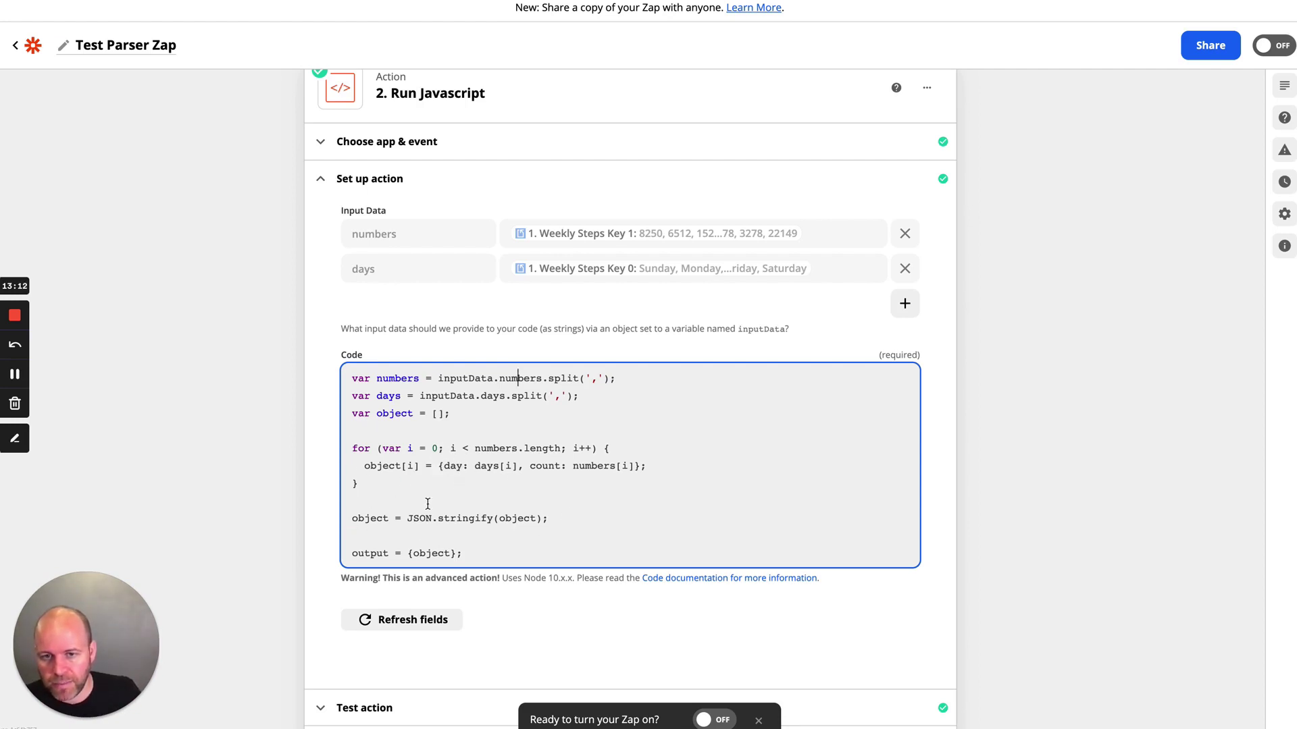
left_click_drag(353, 519, 550, 519)
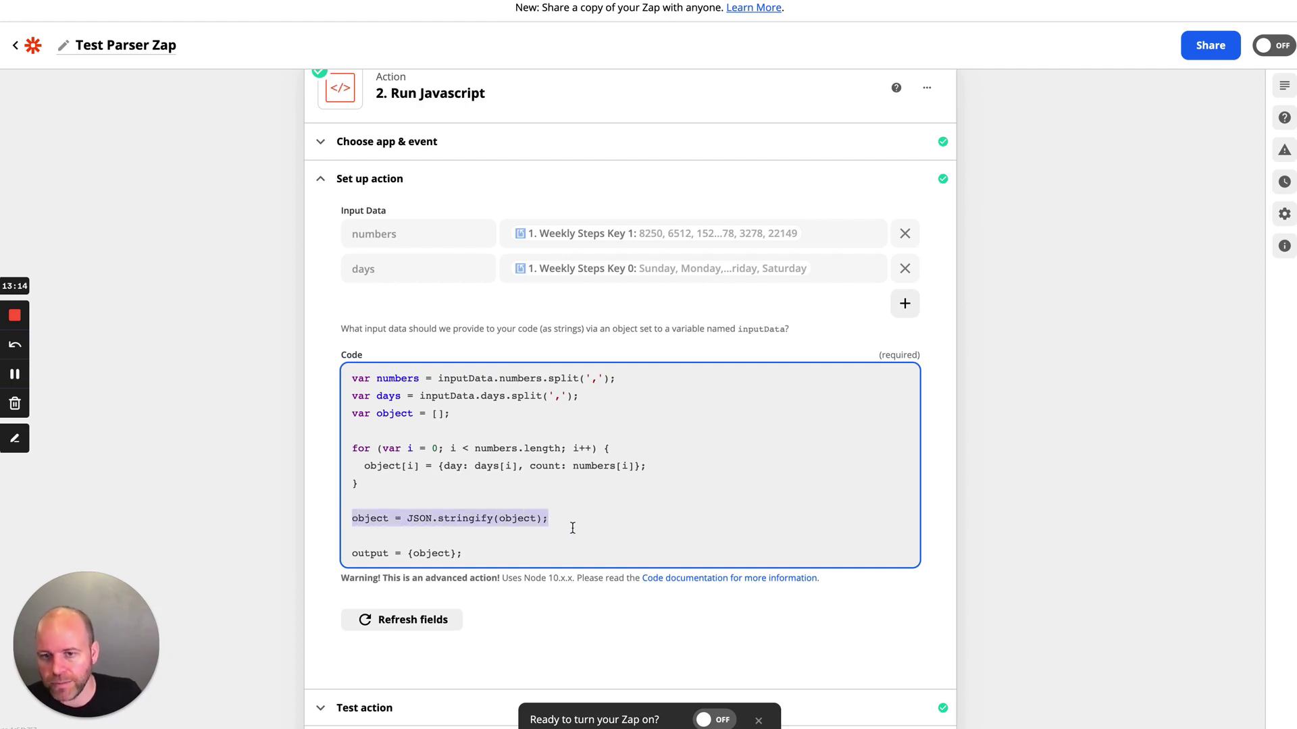
left_click(483, 552)
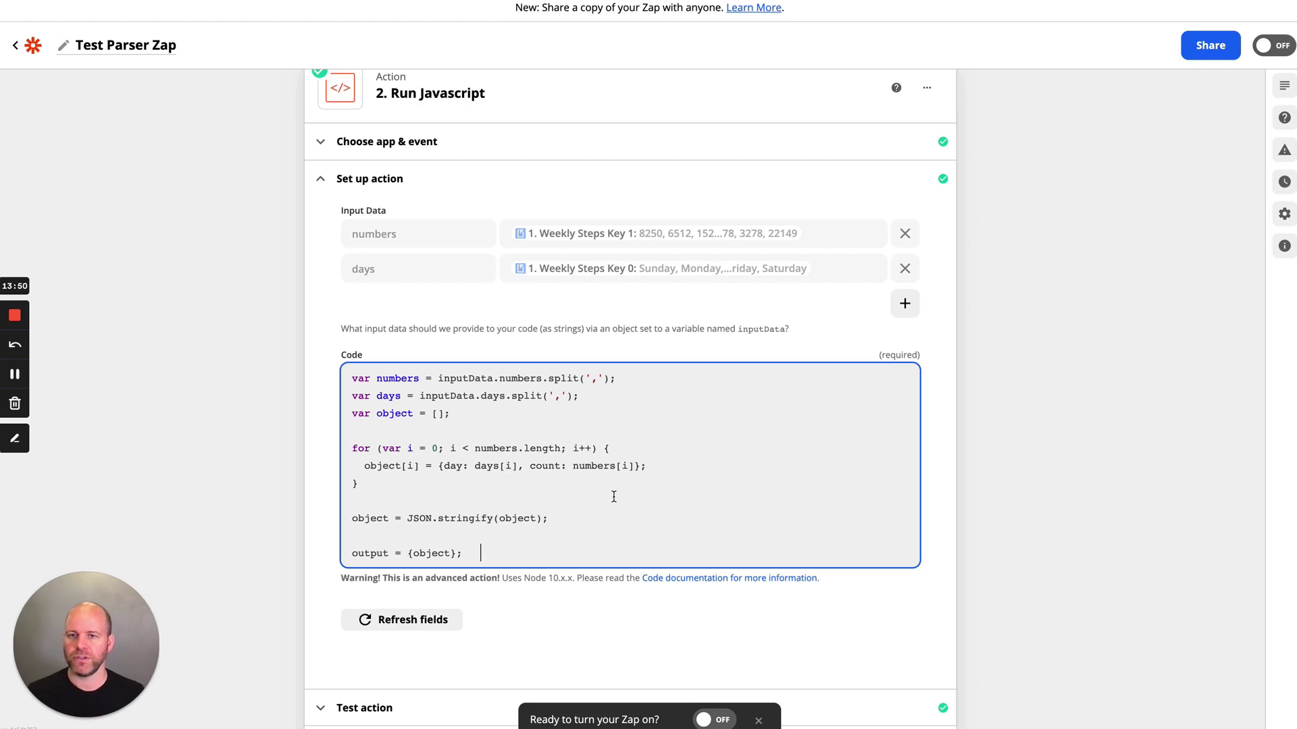
scroll(558, 545, "down", 2)
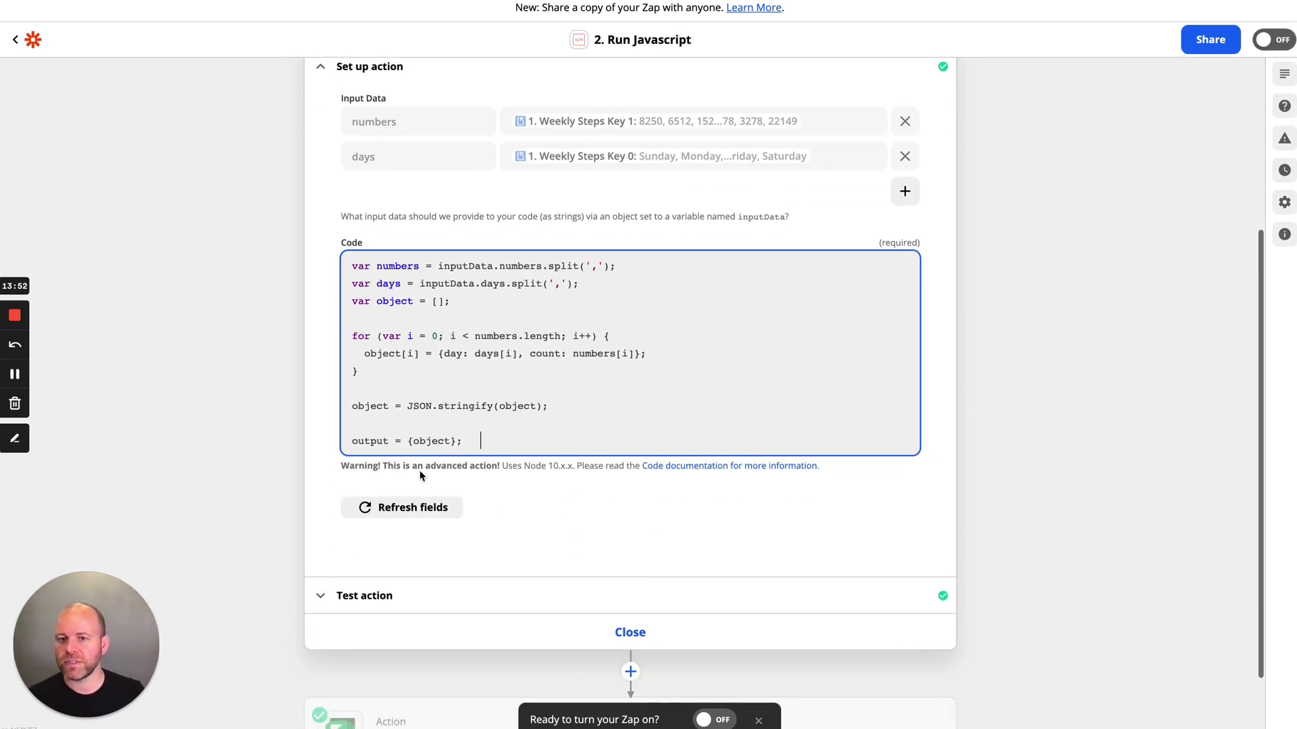
left_click_drag(354, 441, 484, 443)
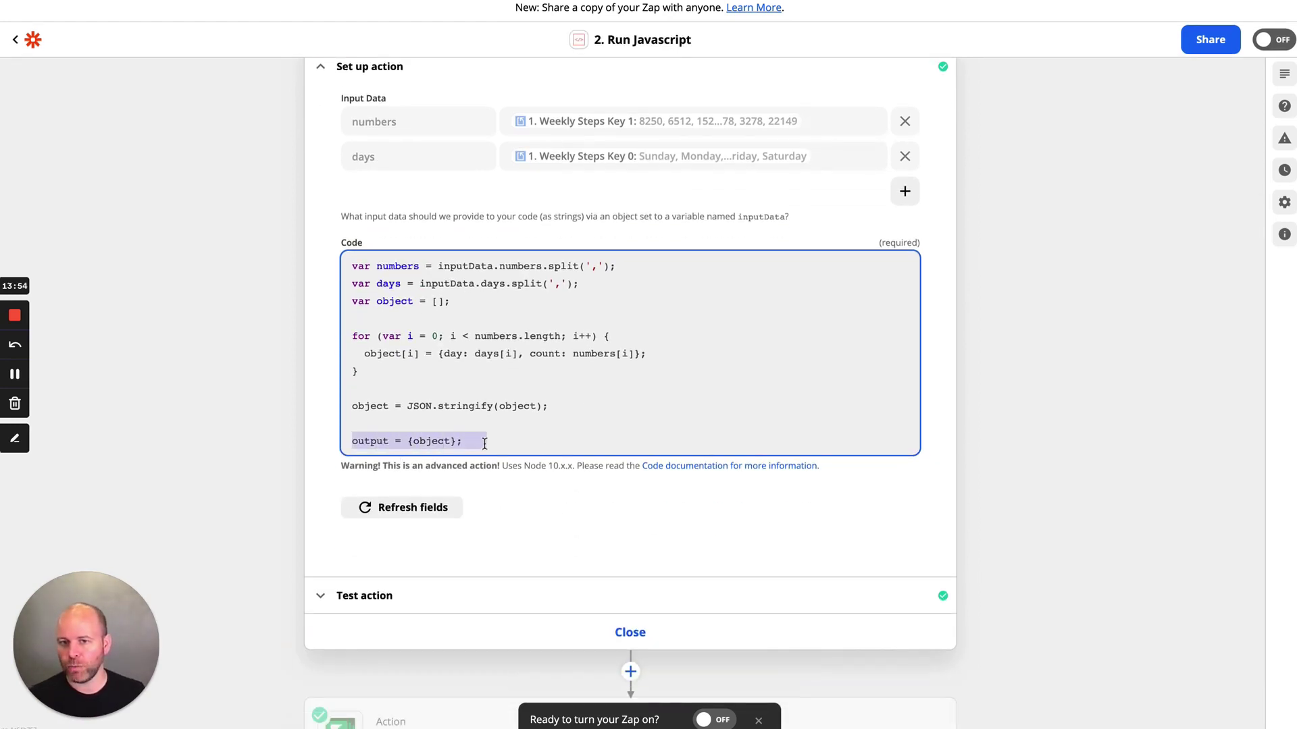
left_click(485, 443)
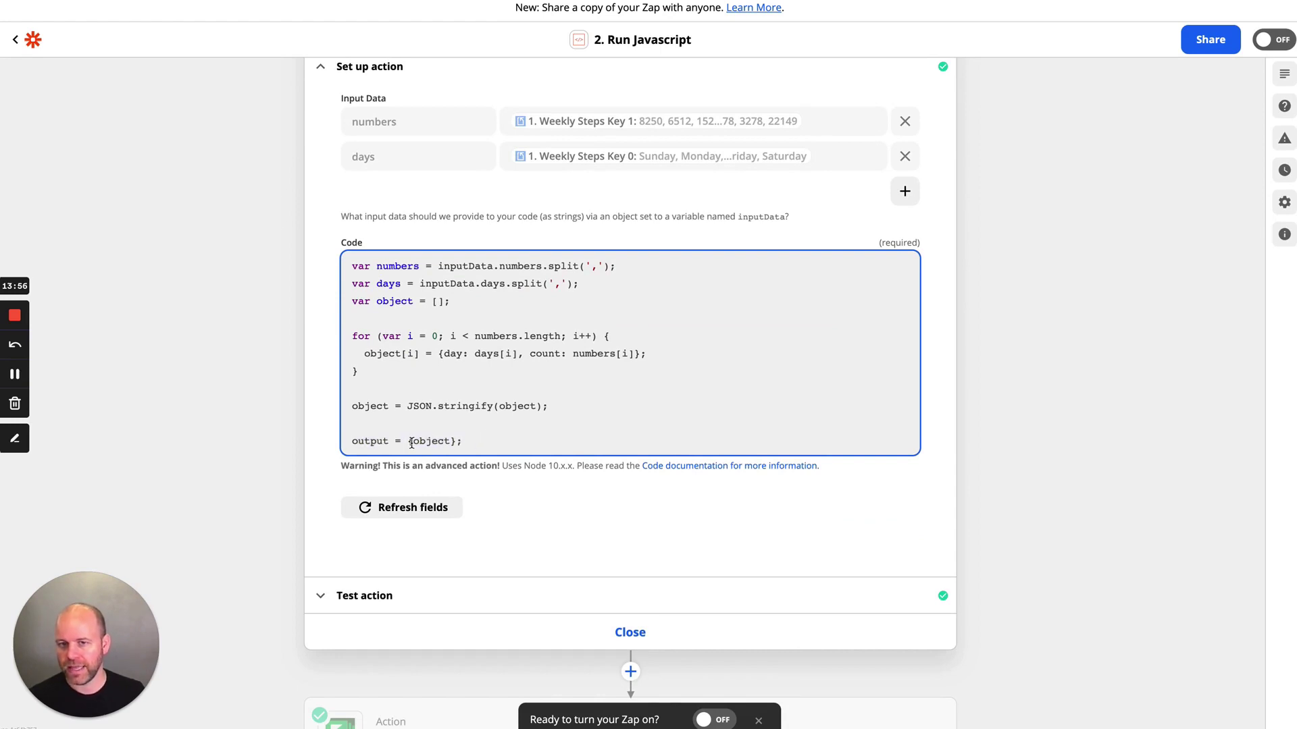
left_click_drag(407, 441, 453, 443)
left_click(579, 524)
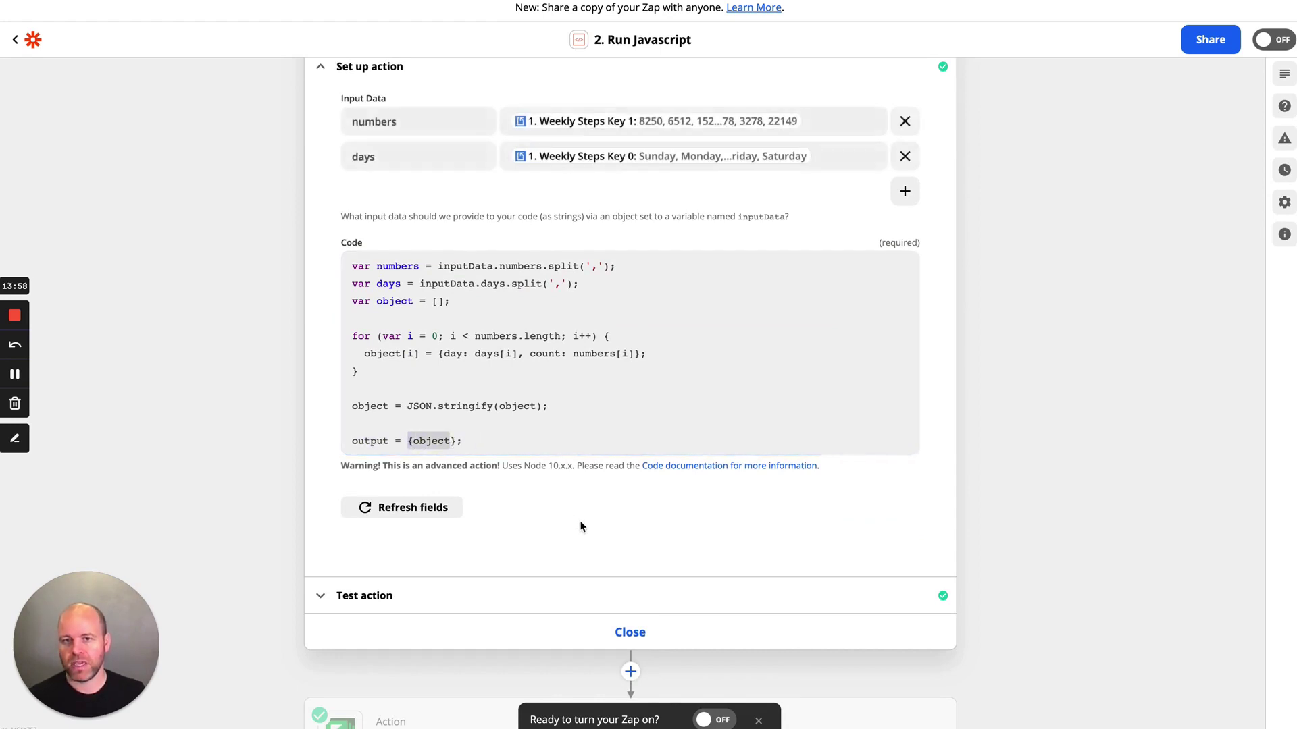
scroll(579, 524, "up", 4)
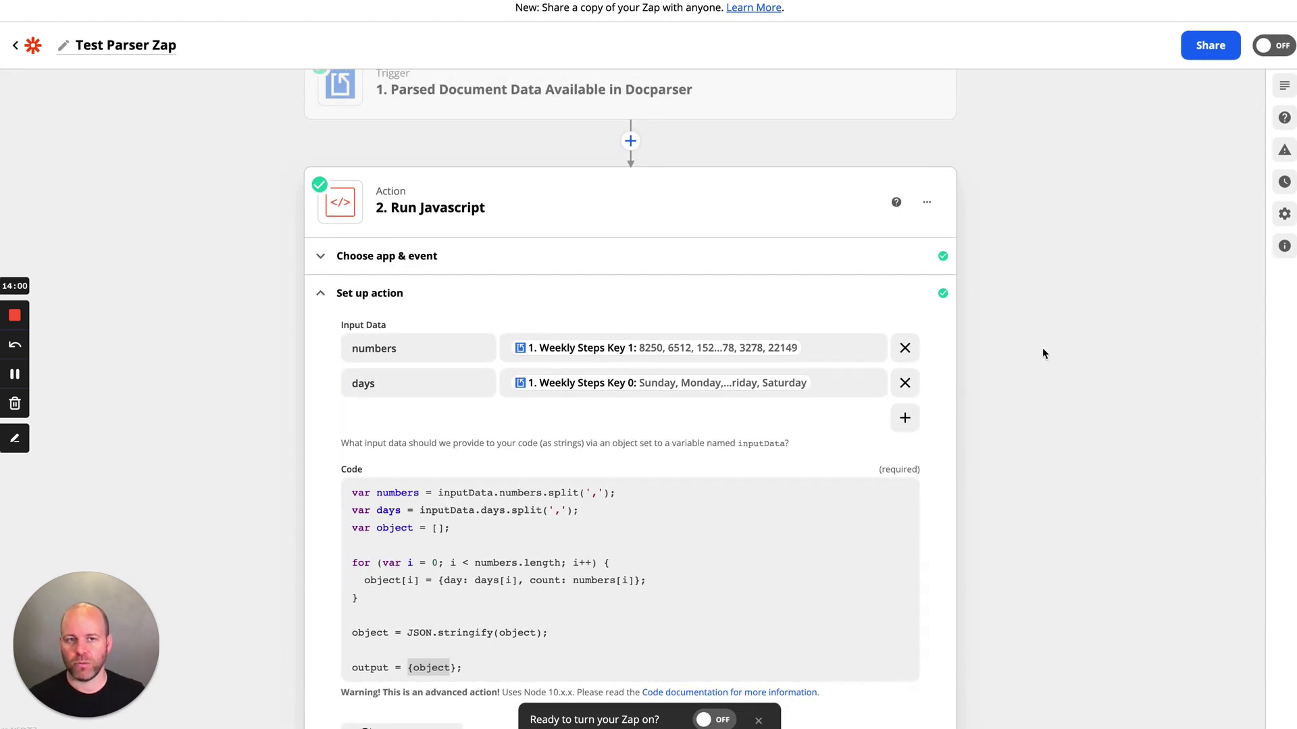
scroll(1034, 358, "down", 5)
left_click(654, 560)
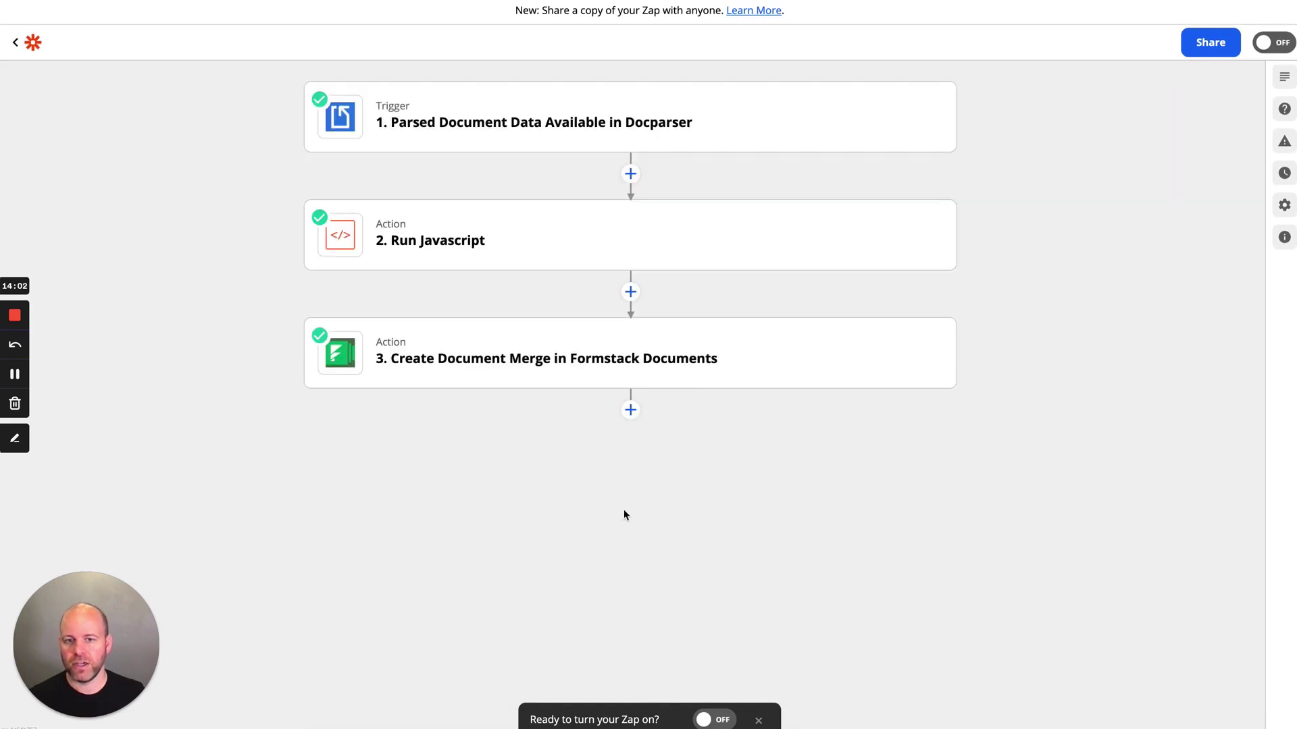
Open the Create Document Merge step's setup and review how StepCount, Name, Mood and ShowBenefits are mapped for Test Parser File.
left_click(631, 363)
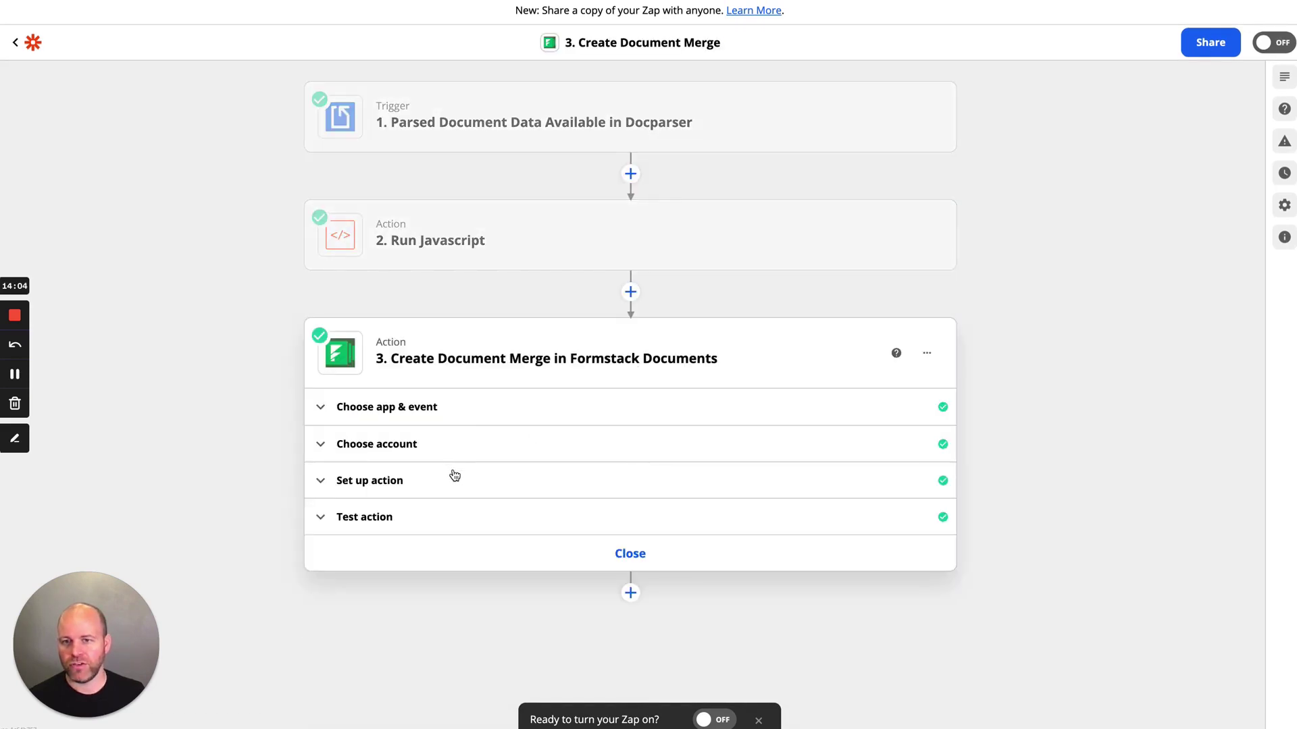
left_click(411, 481)
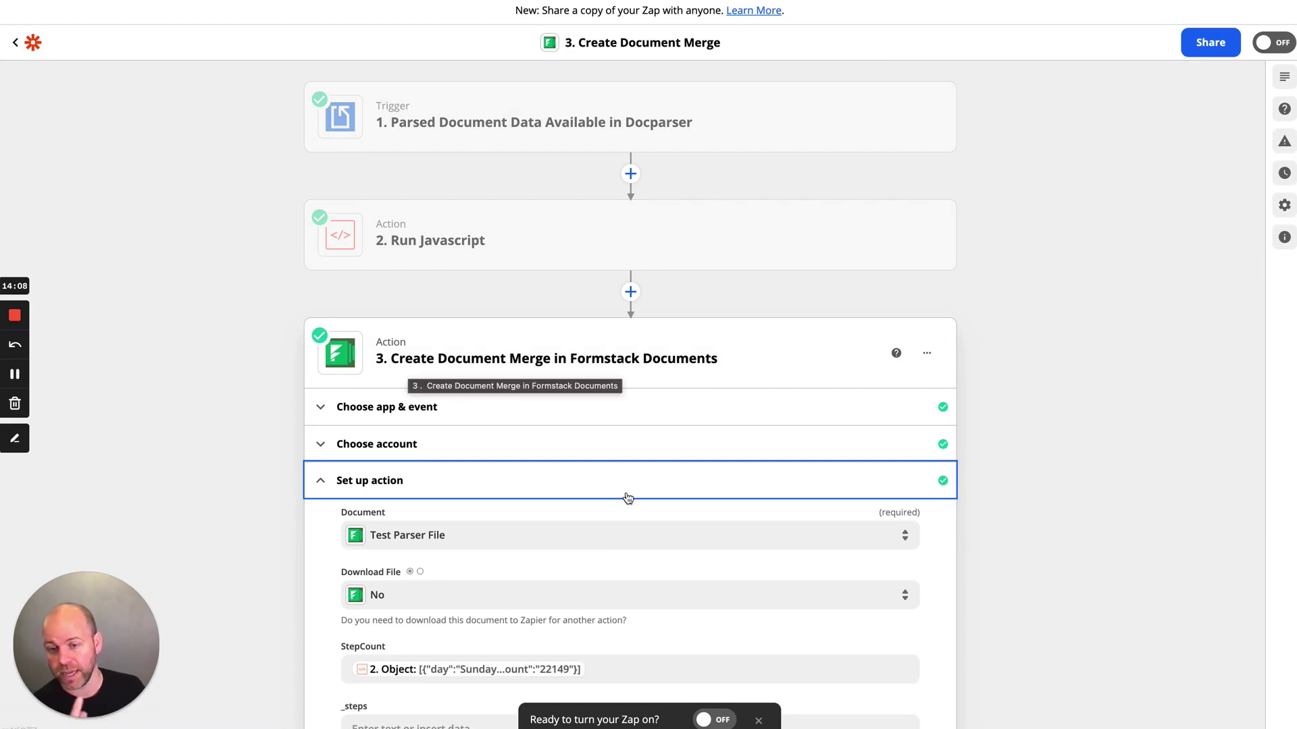
scroll(635, 503, "down", 3)
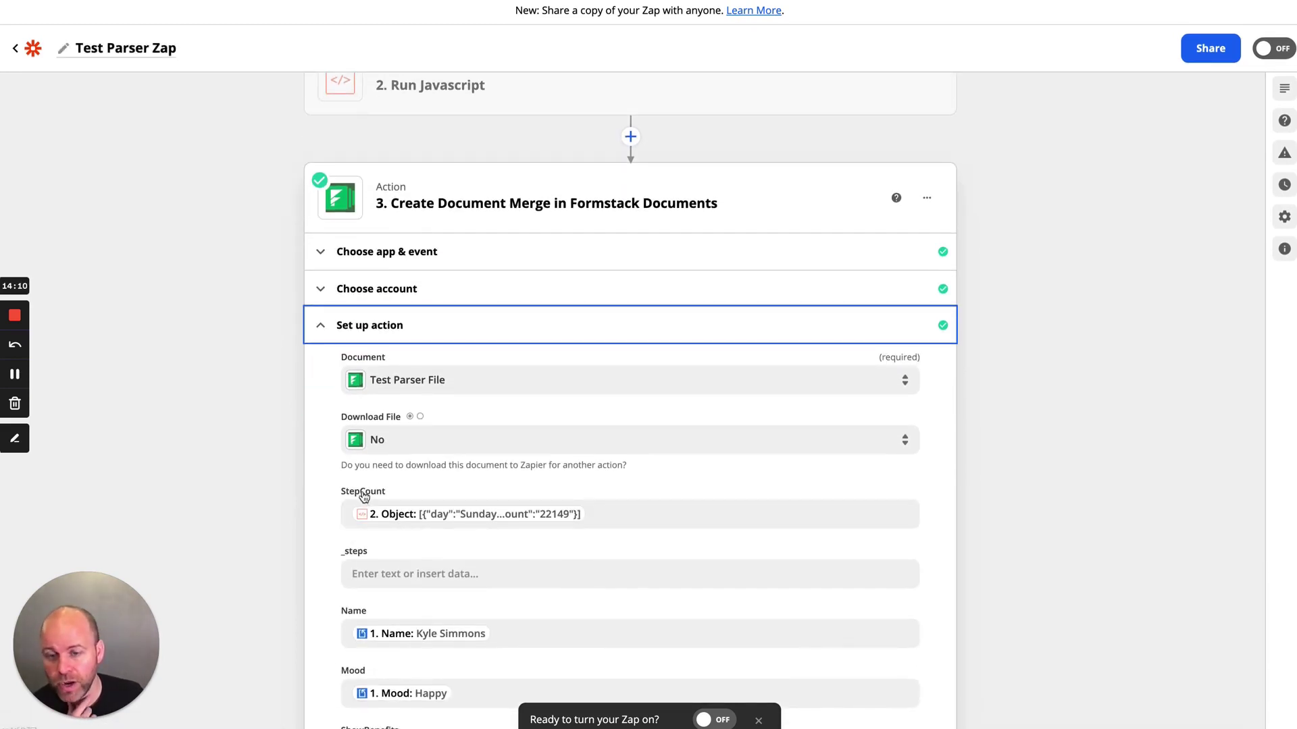
scroll(399, 530, "down", 3)
scroll(605, 545, "down", 1)
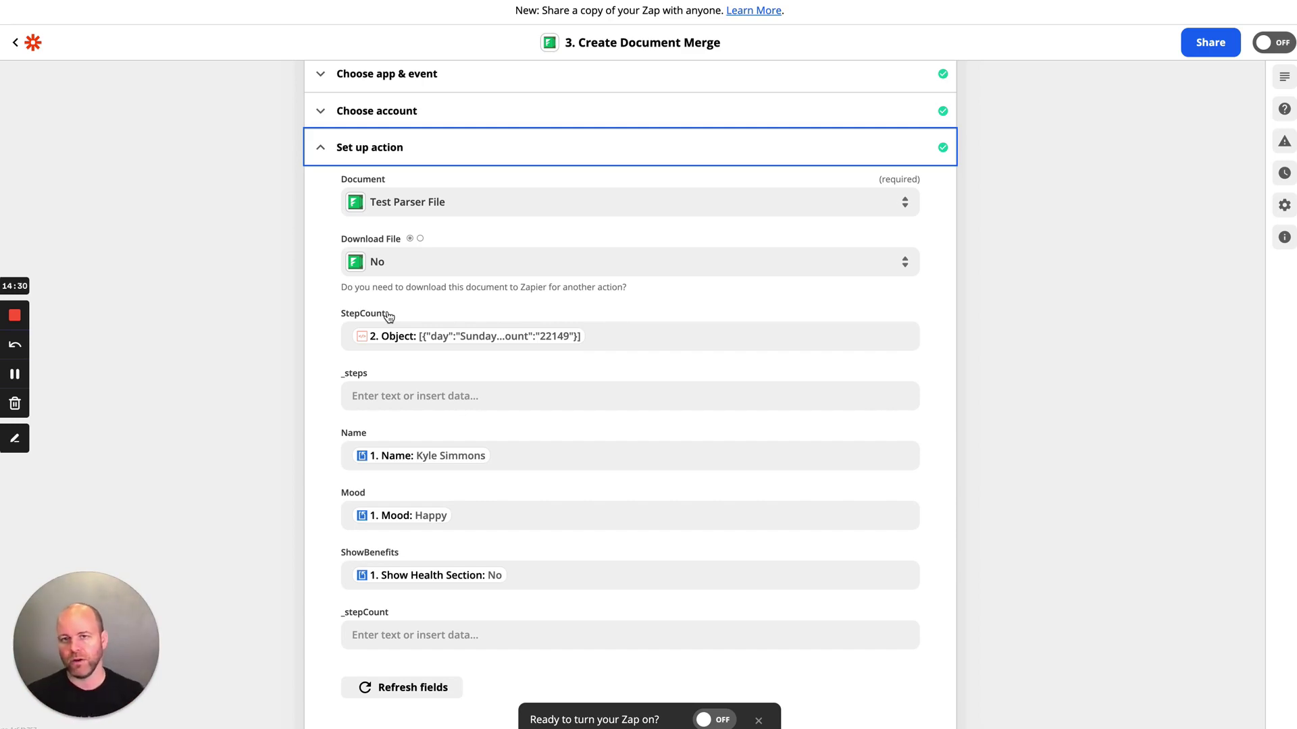
left_click(320, 148)
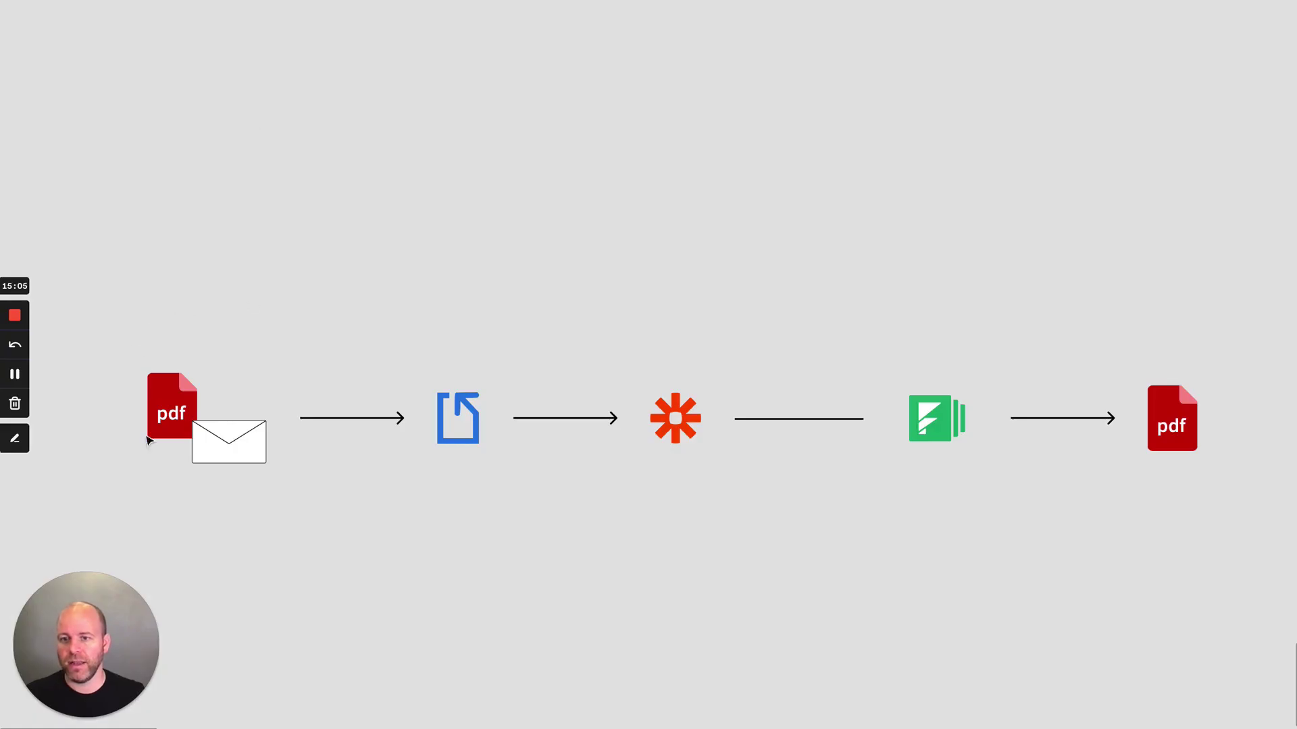
Review the PDF-to-Formstack workflow diagram and switch to the Test Parser File template in Excel.
left_click(211, 420)
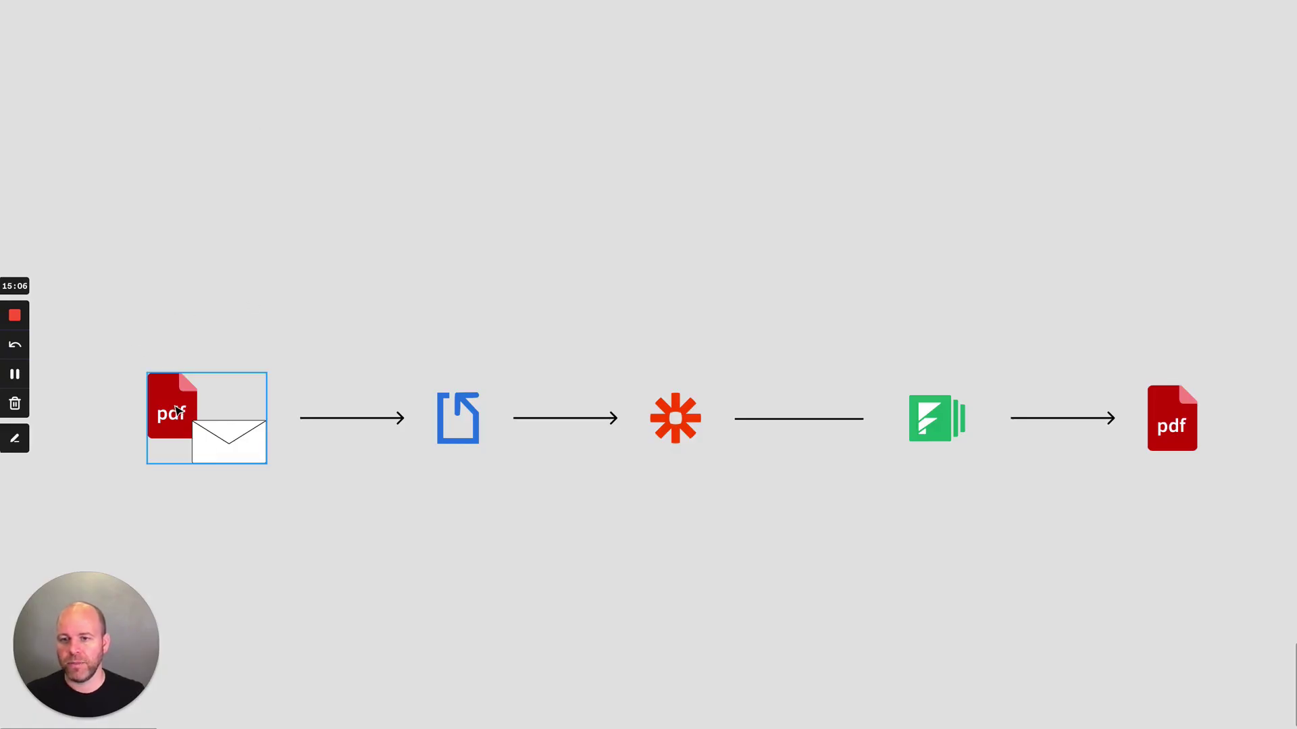
left_click(259, 374)
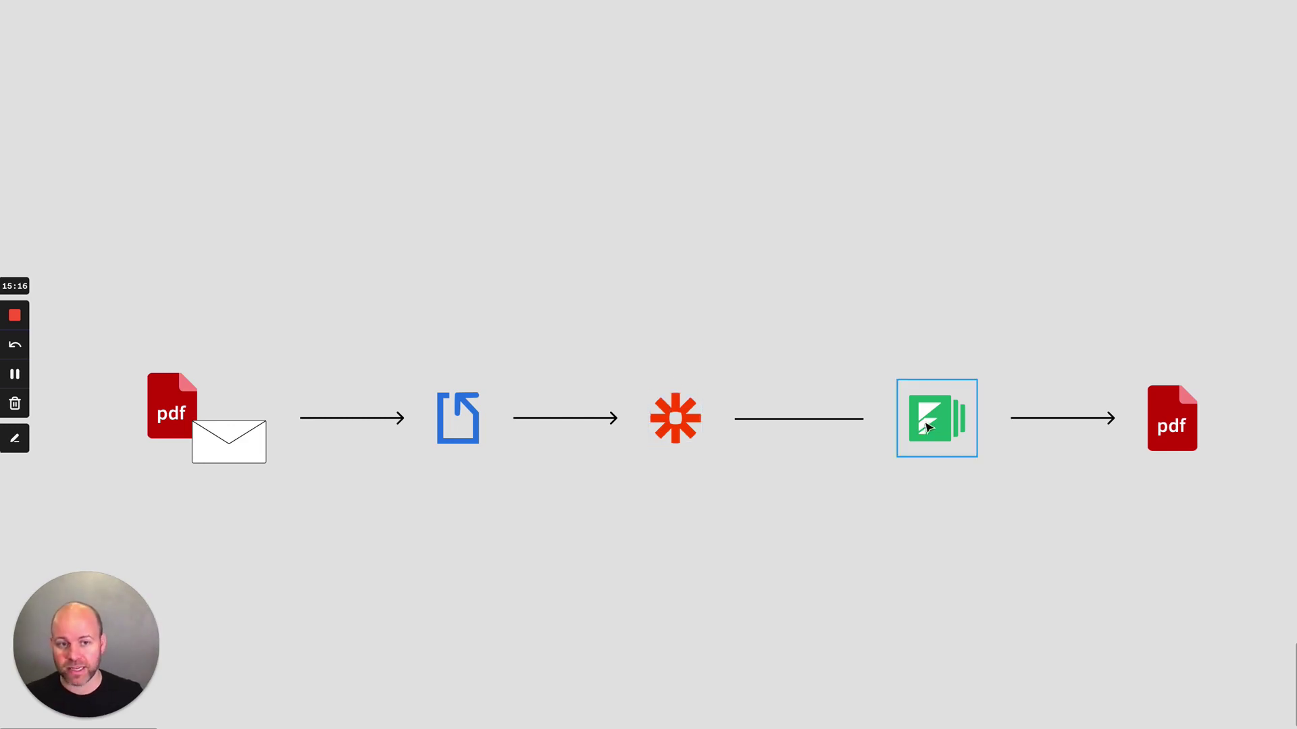
key("super+Tab")
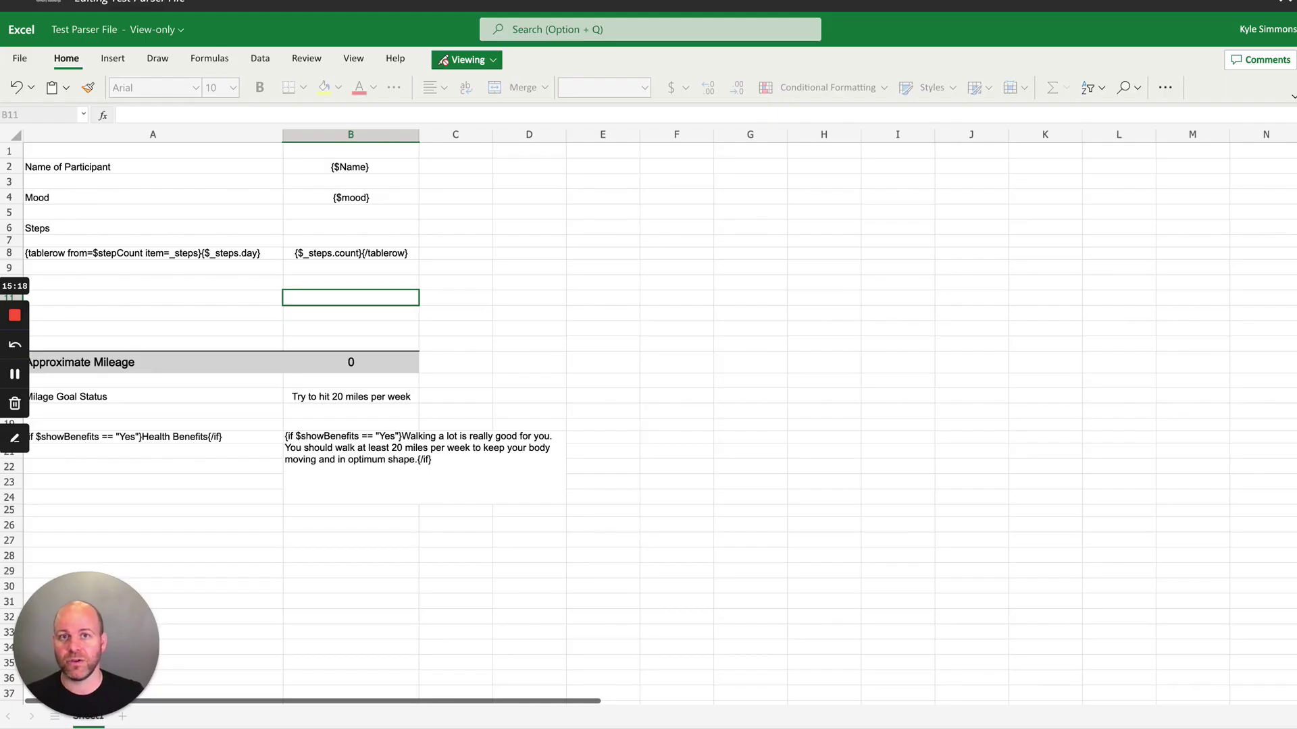
Reopen Test Parser File in the Office Online editor in Editing mode and widen column A to fit its merge codes.
left_click(1284, 5)
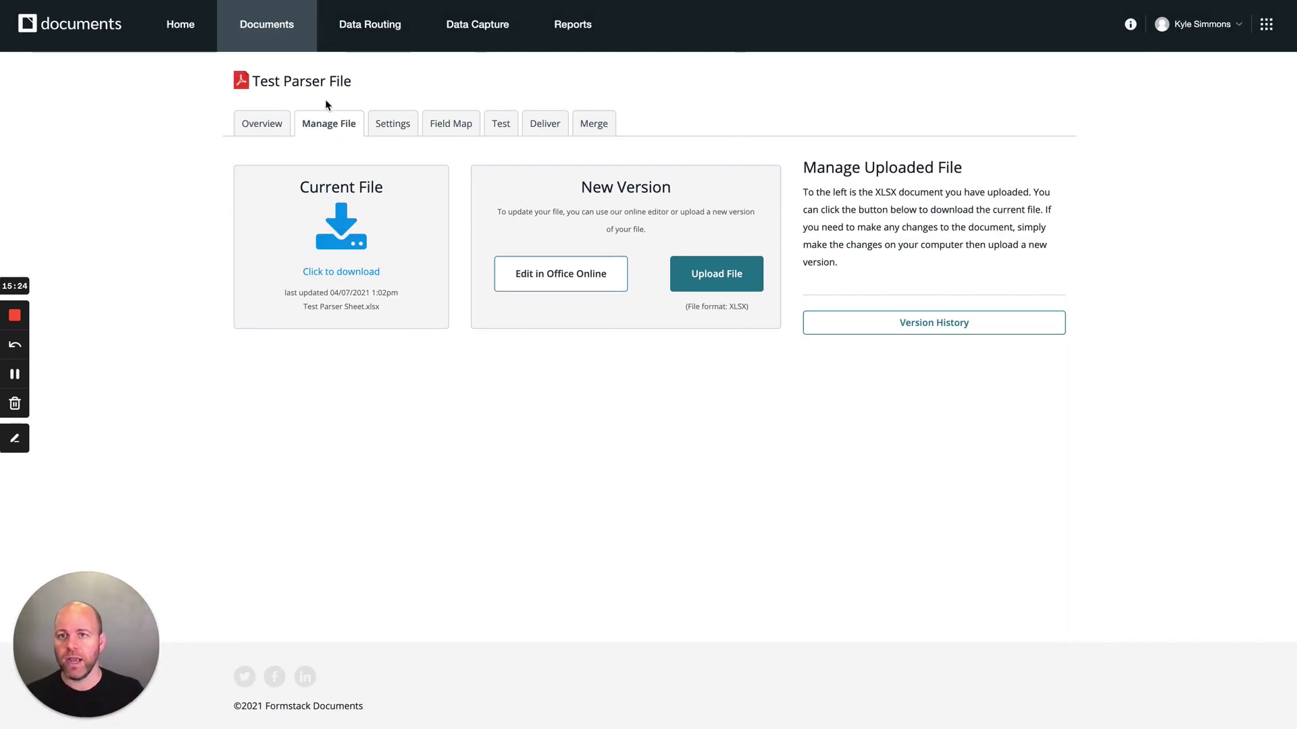
left_click(568, 285)
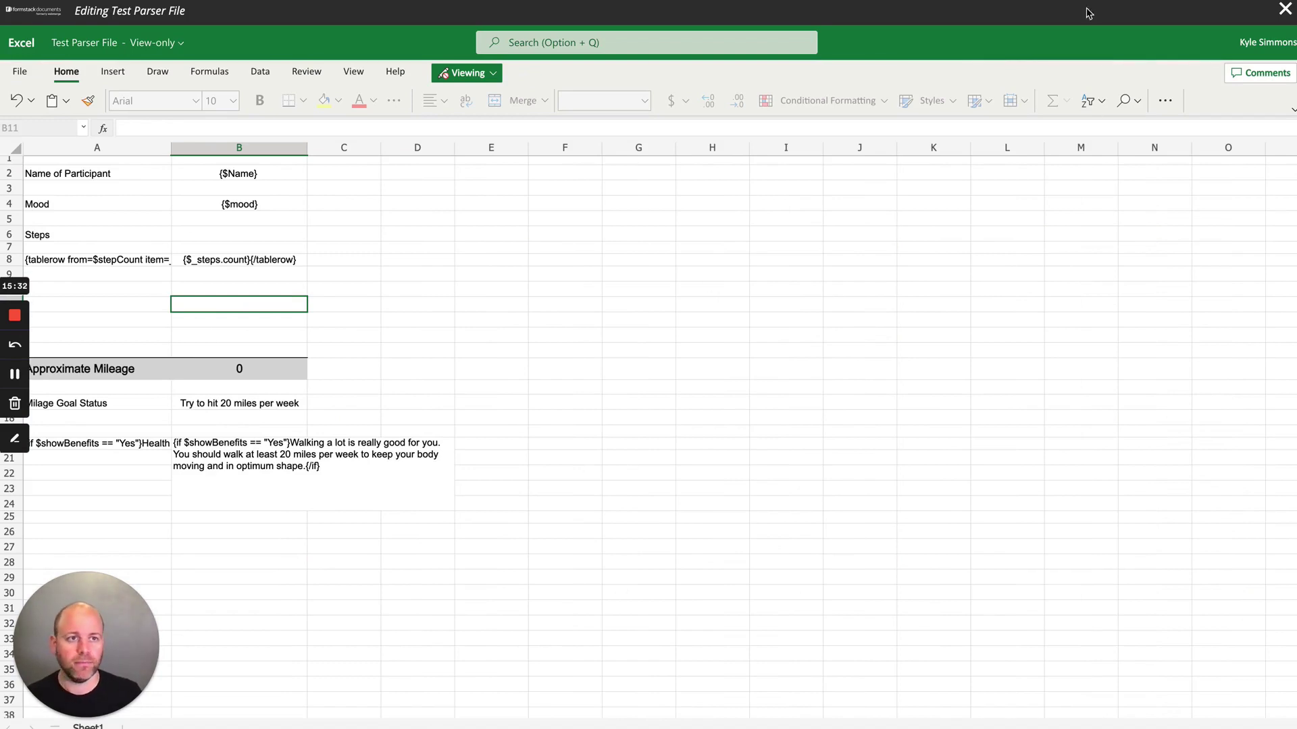
left_click(466, 73)
left_click(470, 100)
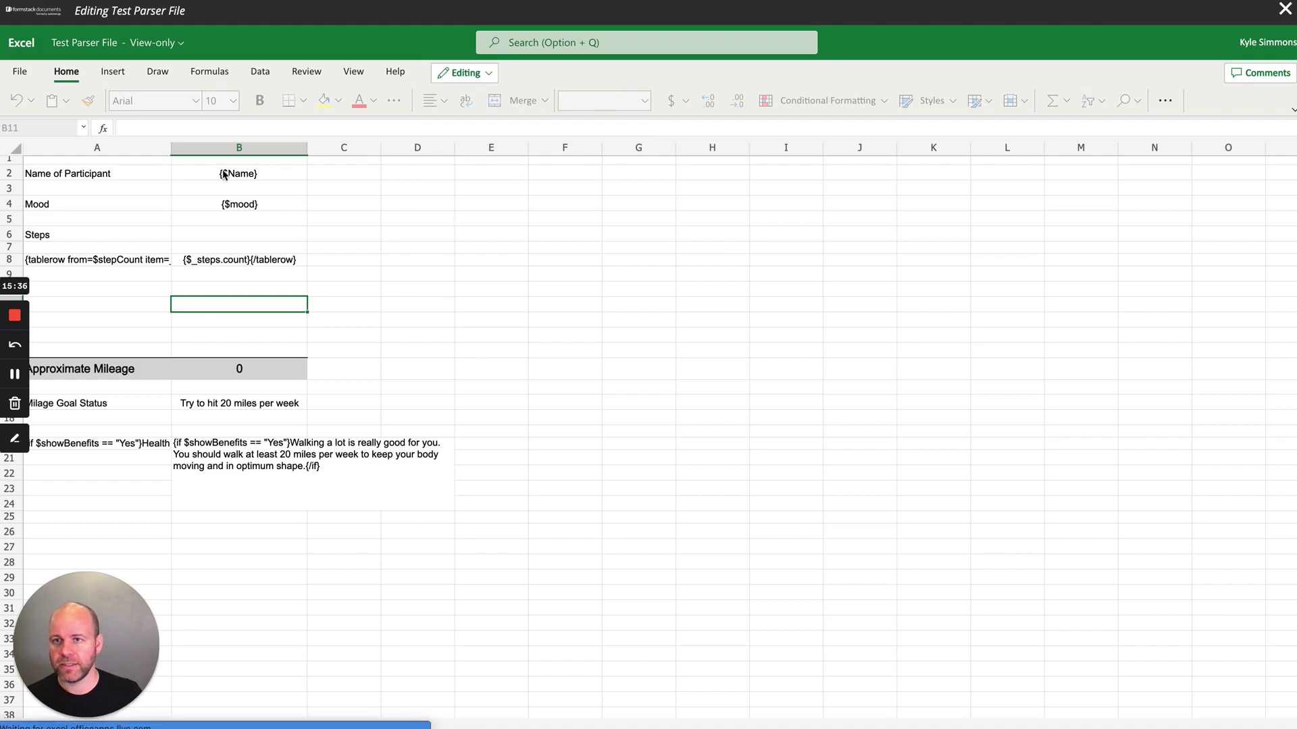
left_click_drag(170, 150, 368, 160)
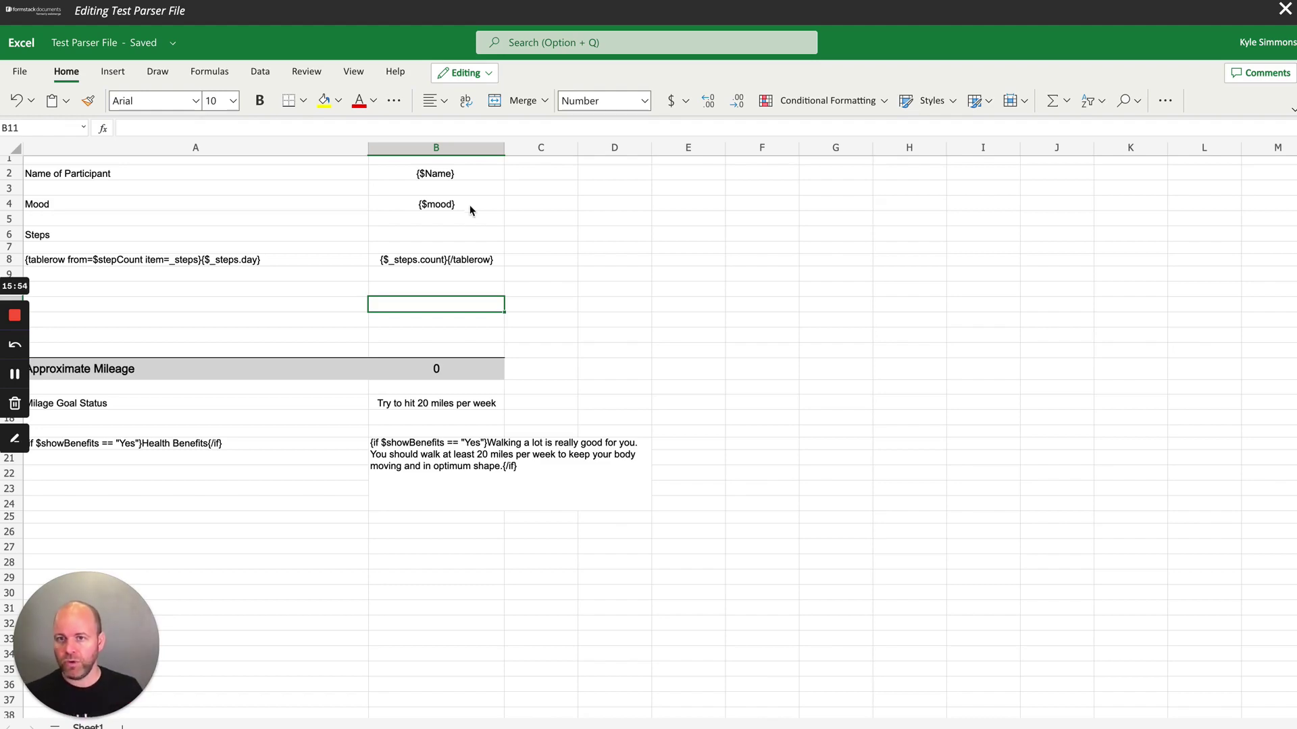
Examine the tablerow merge codes in cells A8 and B8 that loop through stepCount for each day and count.
scroll(341, 272, "down", 1)
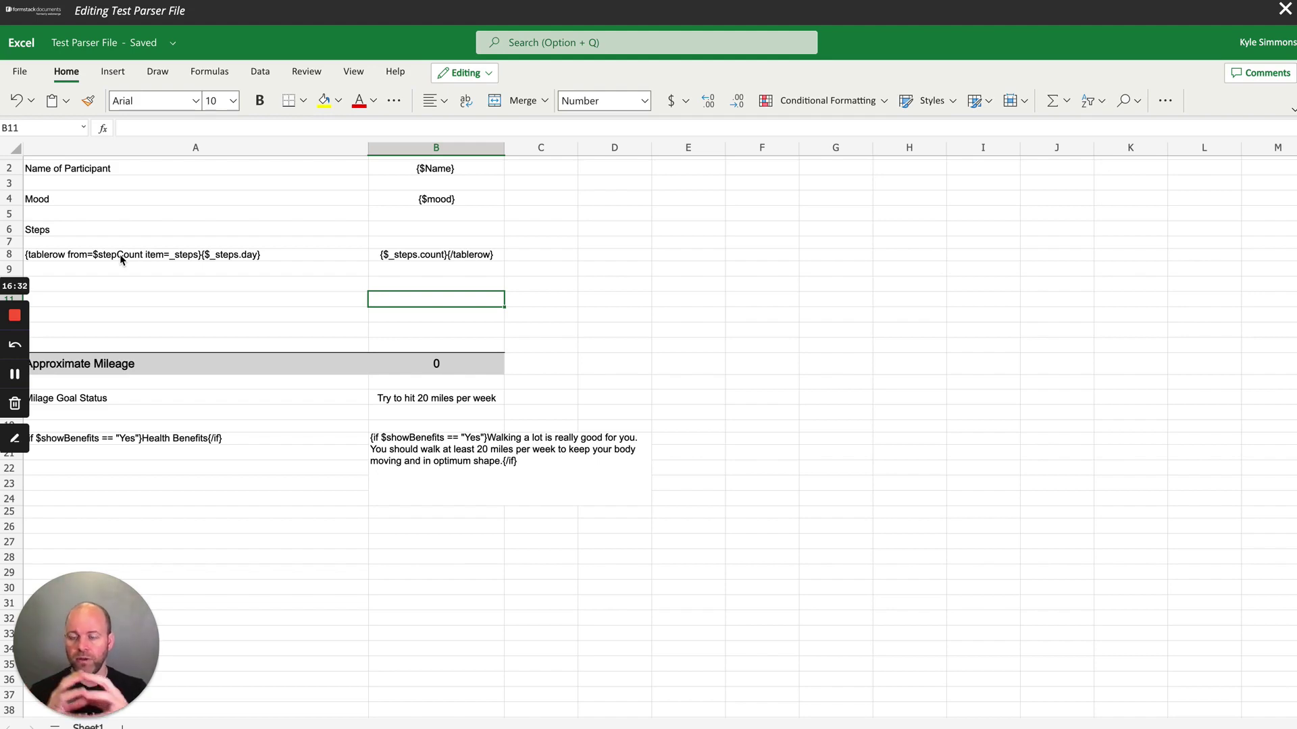
left_click(209, 259)
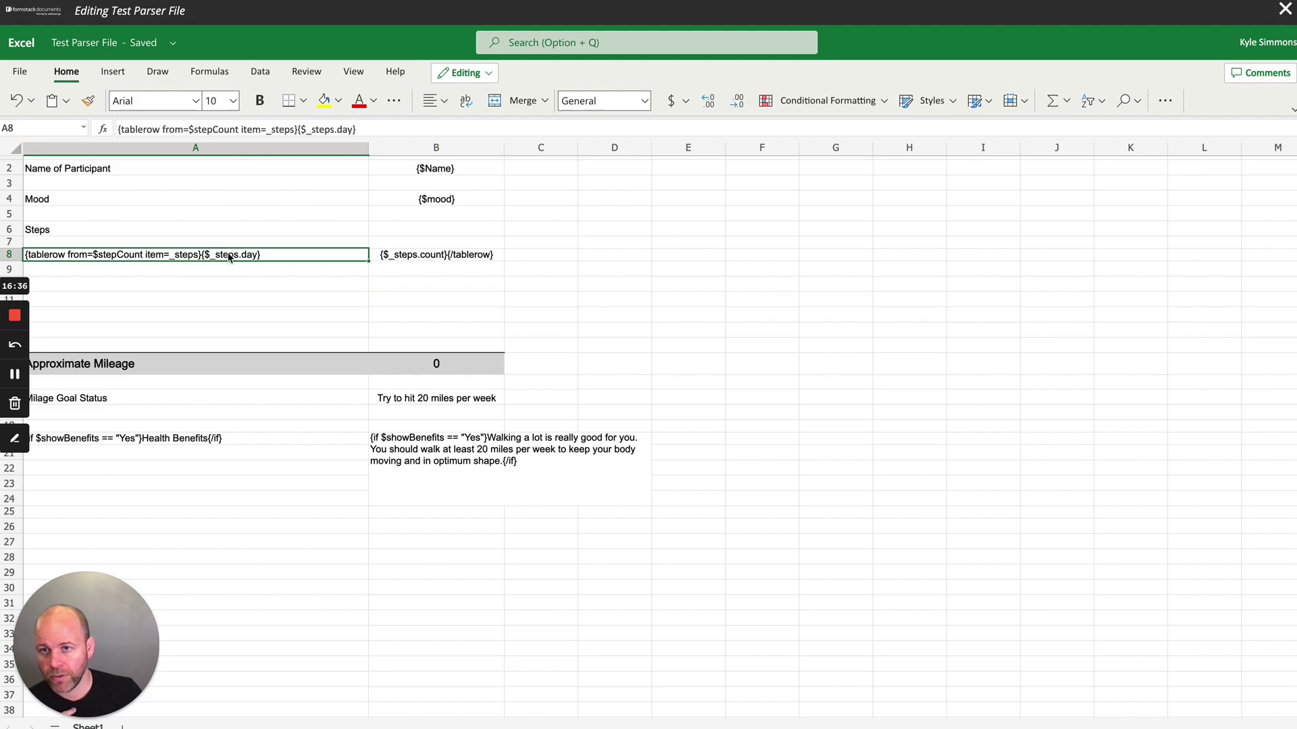
left_click(408, 258)
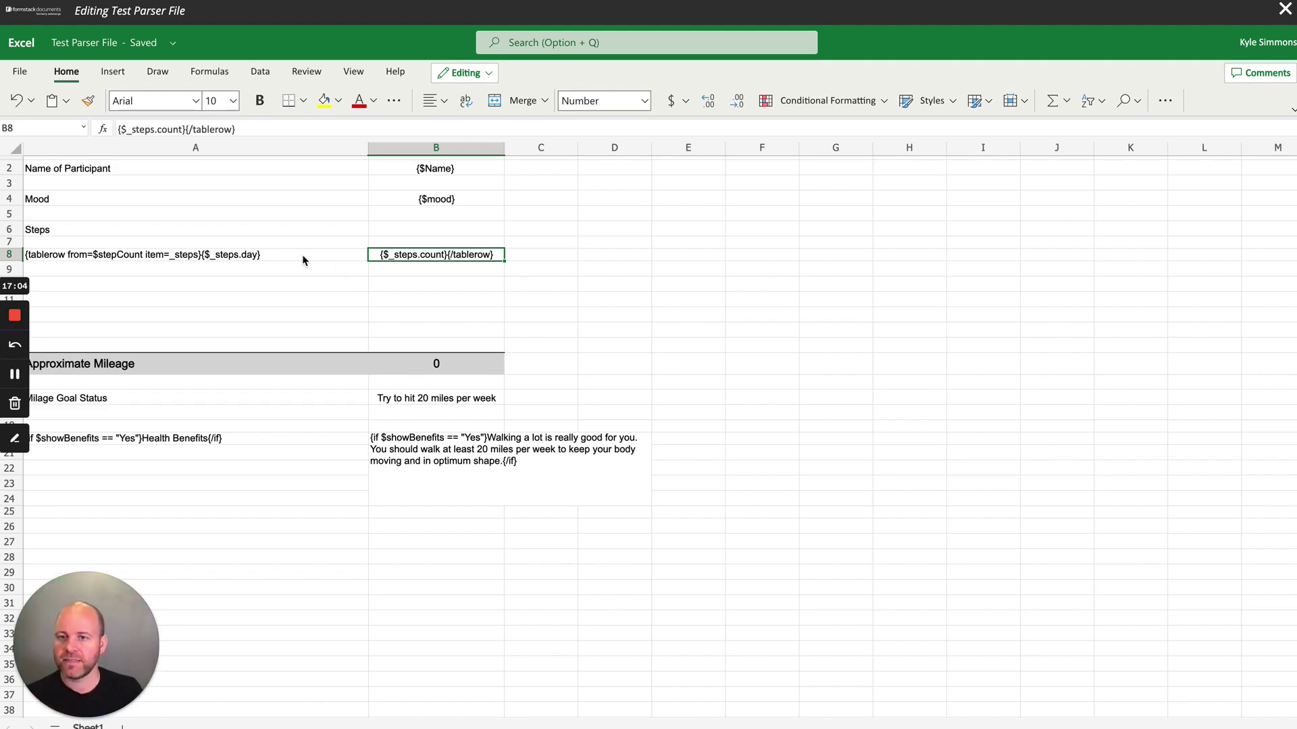
Examine the Approximate Mileage and Milage Goal Status formulas and the $showBenefits condition, and close the template editor.
scroll(302, 261, "down", 1)
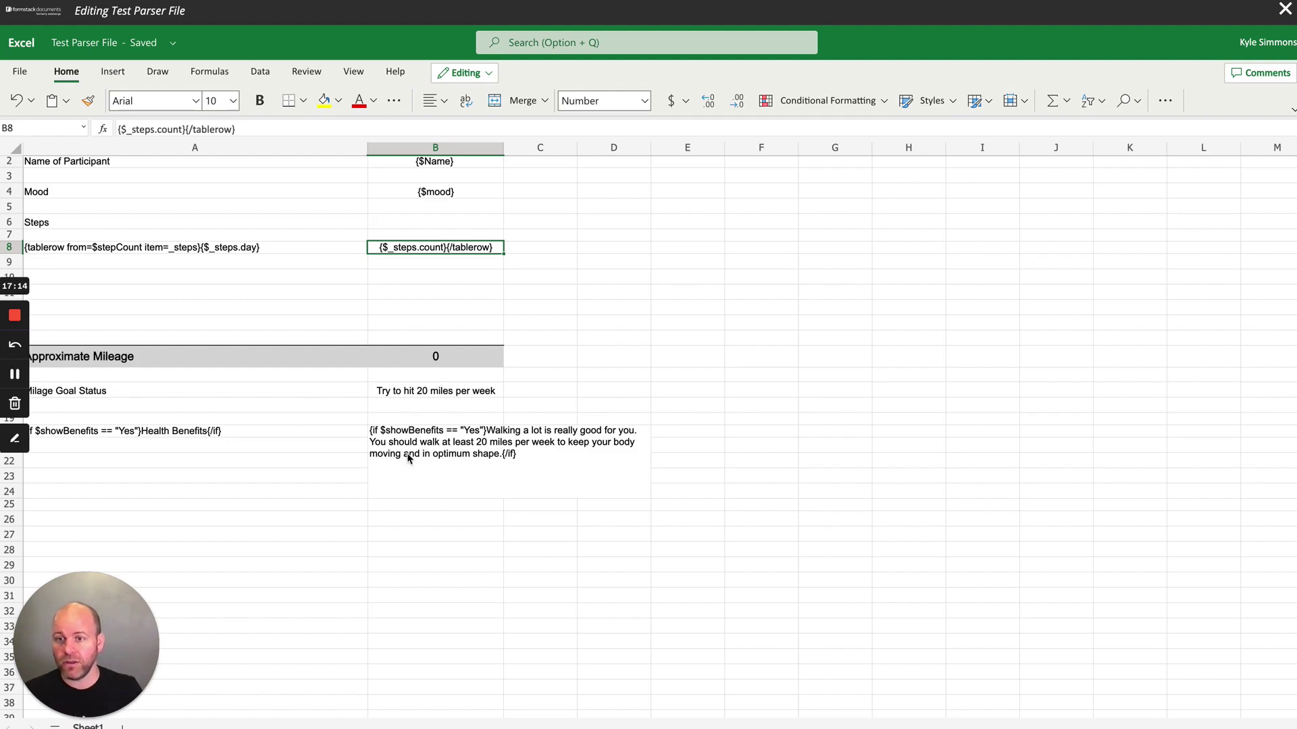
left_click(466, 392)
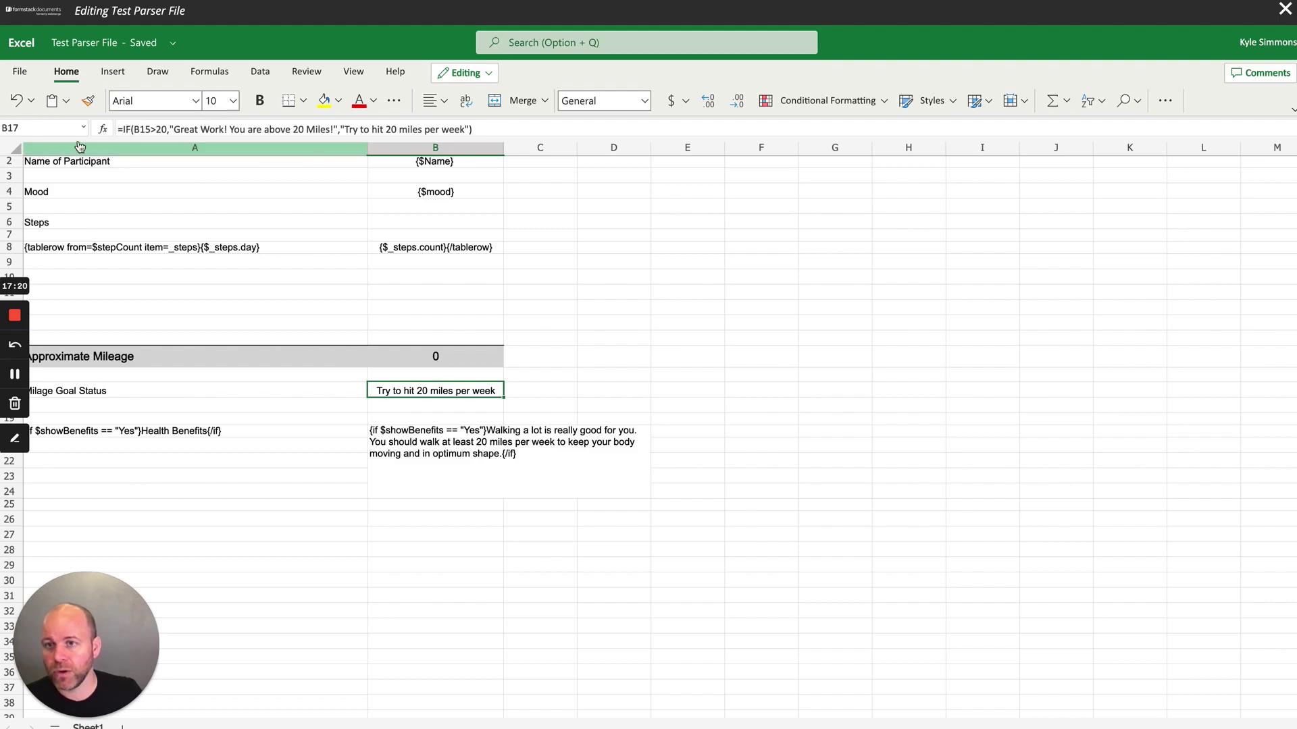
left_click(423, 364)
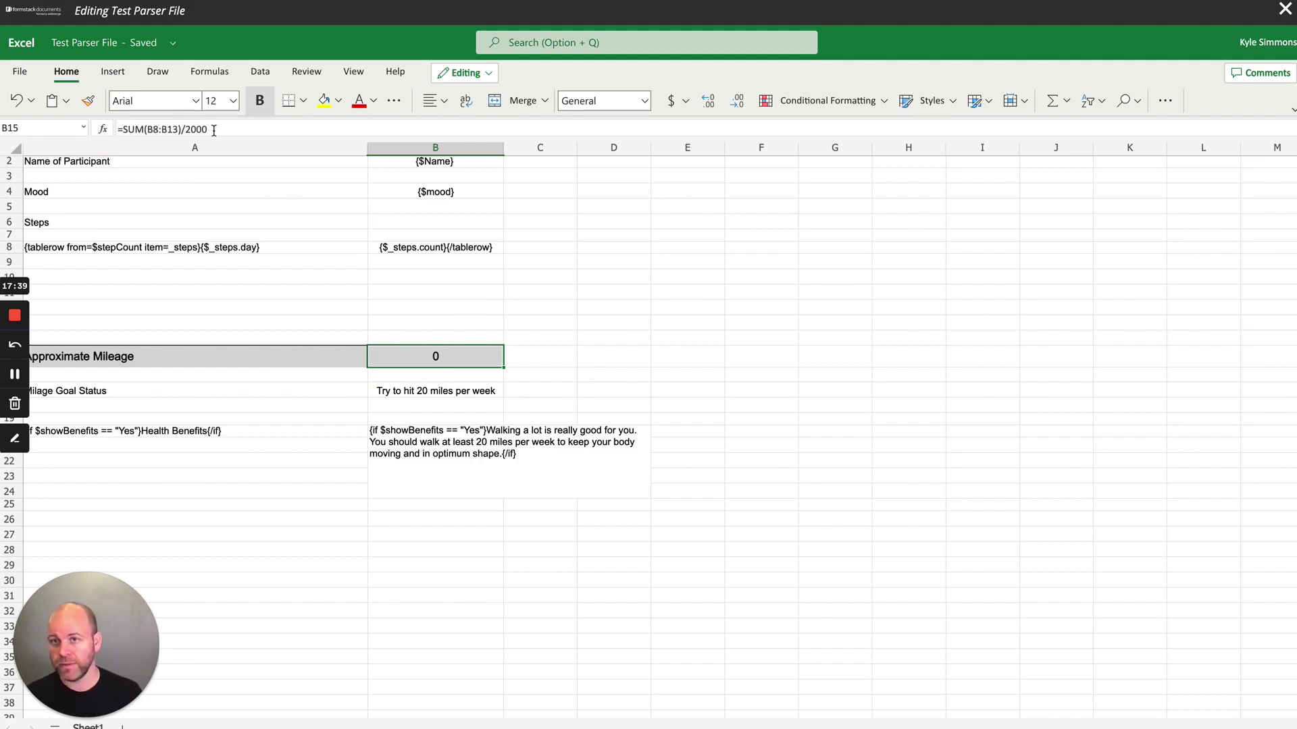
left_click(435, 392)
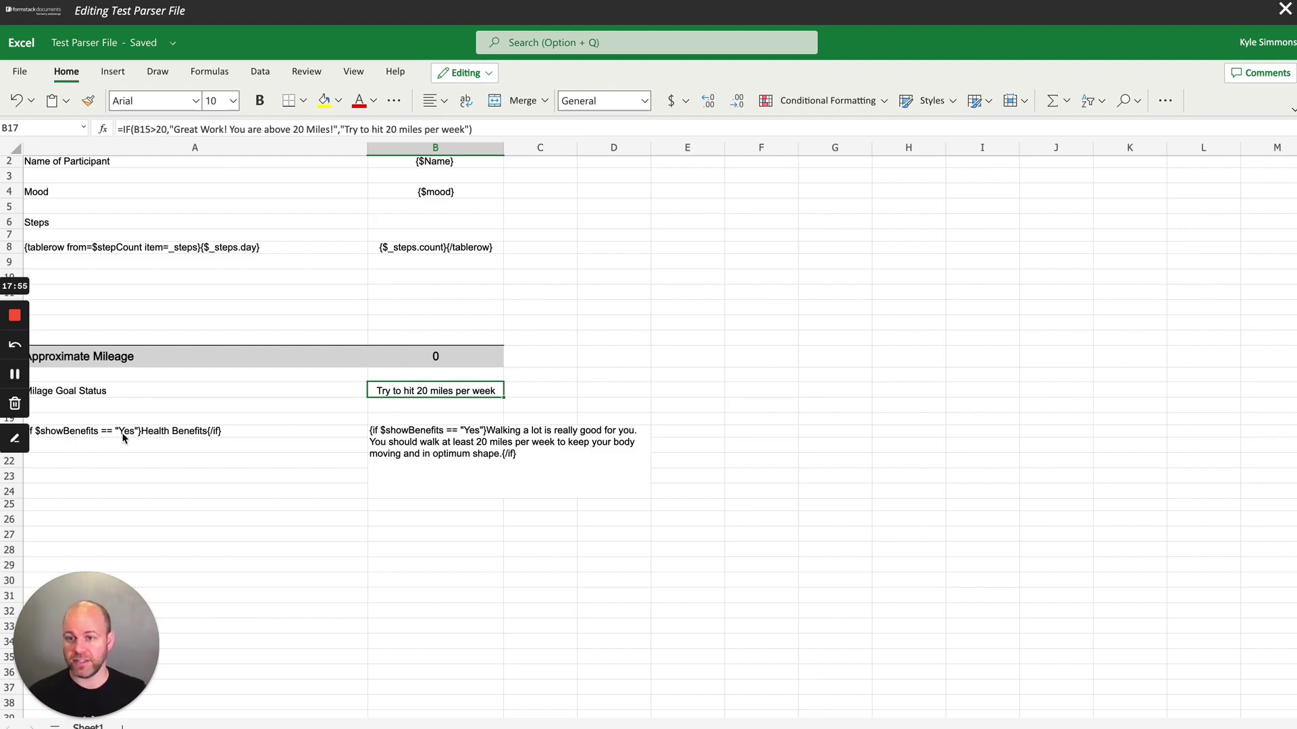
left_click(162, 437)
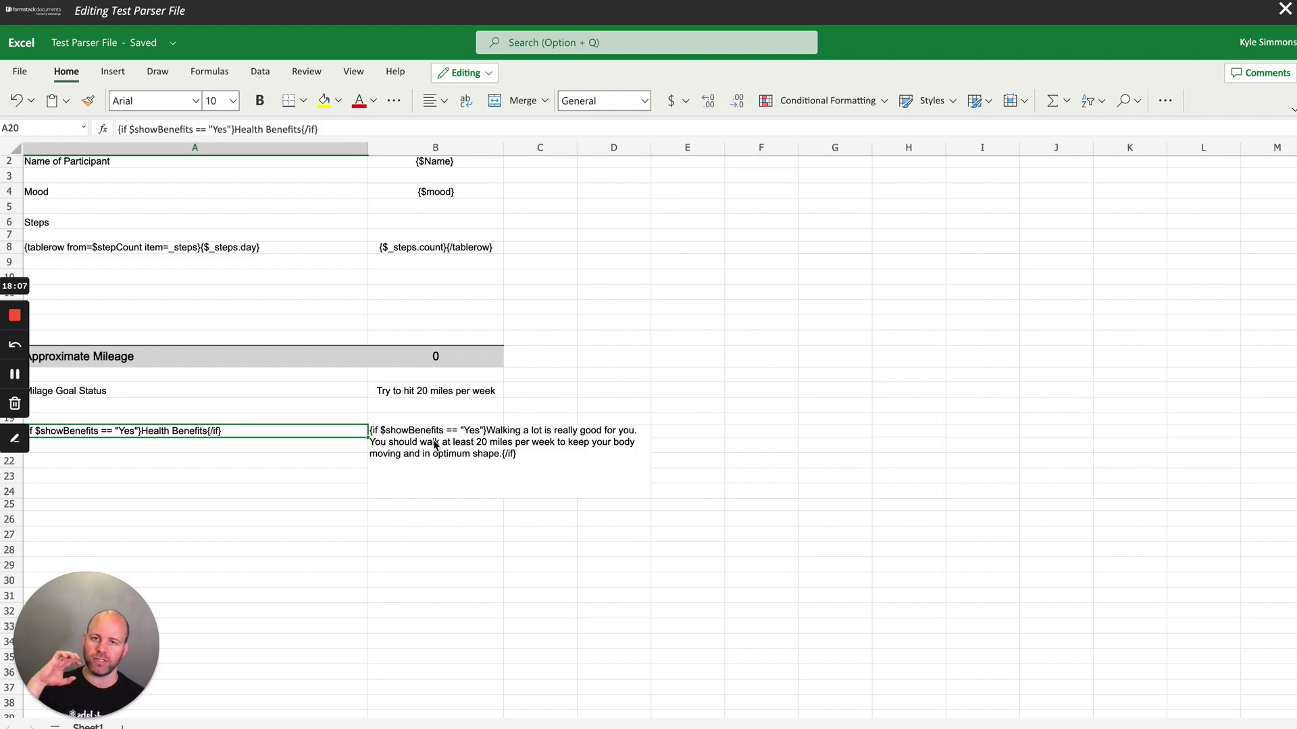
left_click(1283, 9)
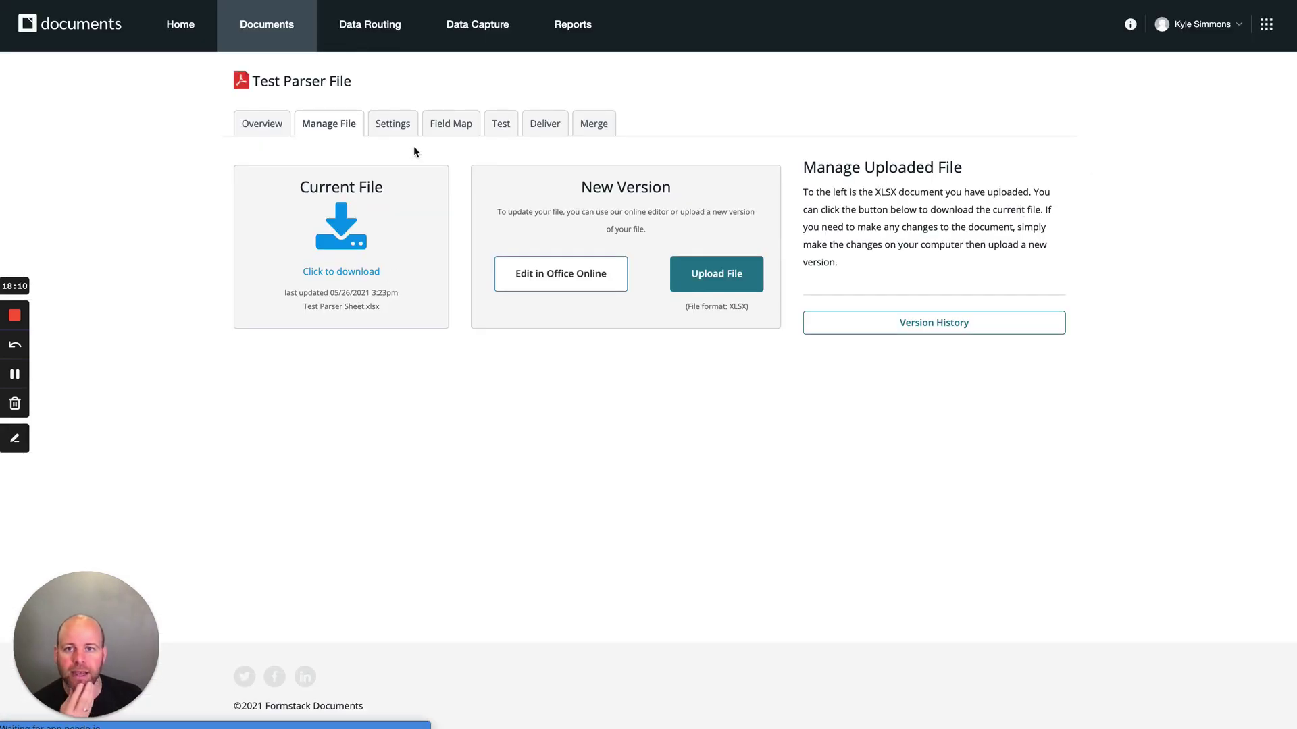
Open the document's field map and examine the json_decode and json_encode expression mapped to stepCount.
left_click(390, 124)
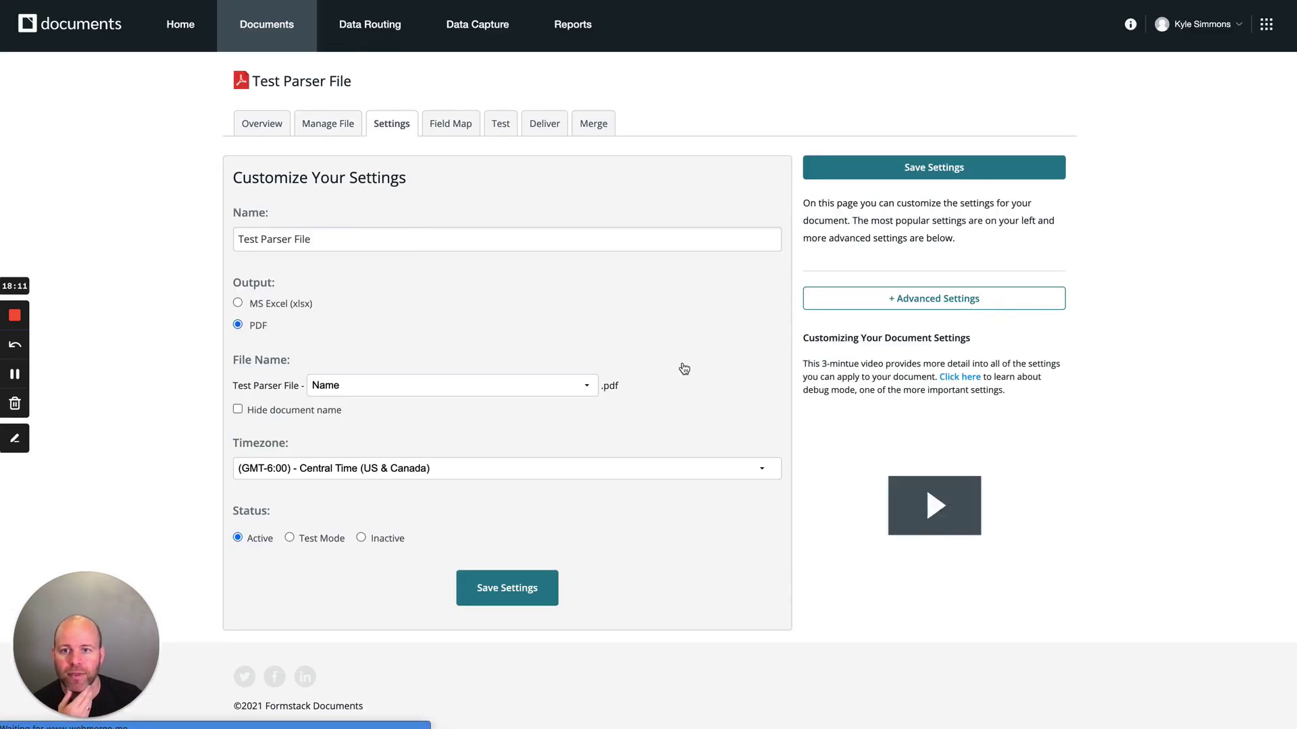
left_click(449, 128)
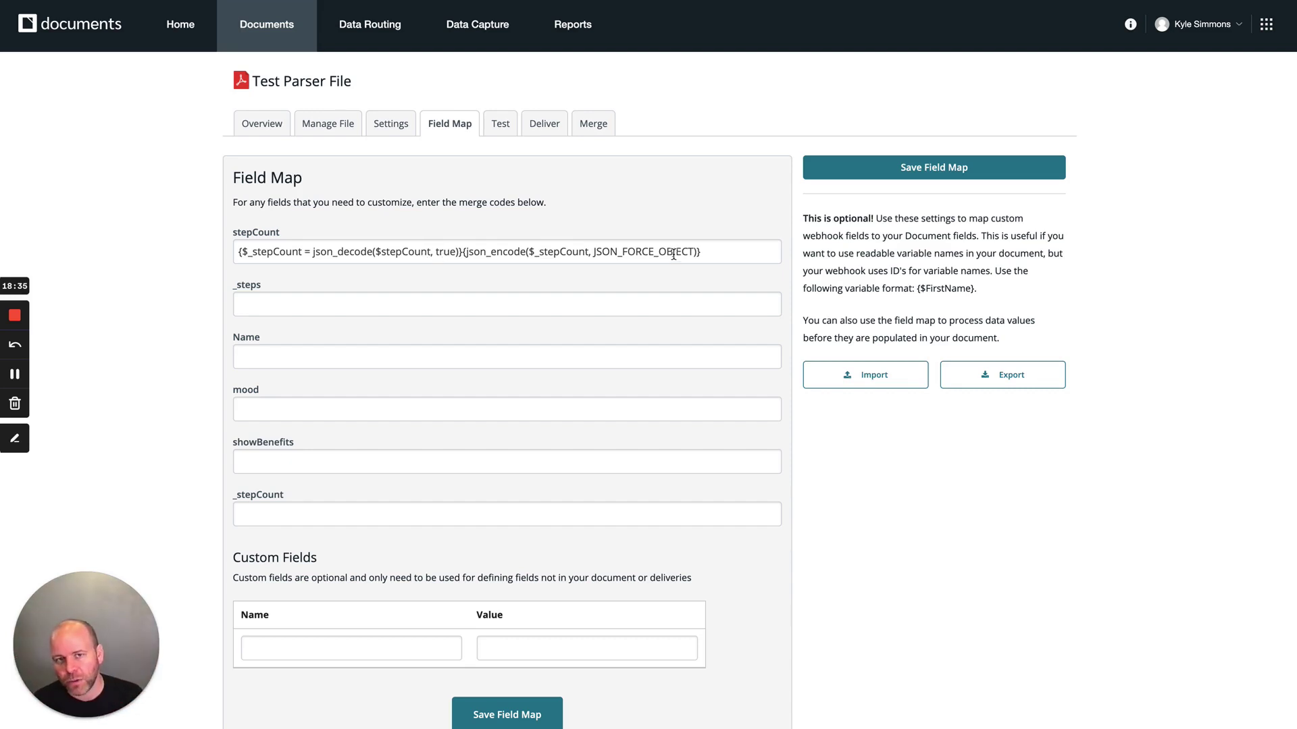
left_click(711, 252)
triple_click(711, 253)
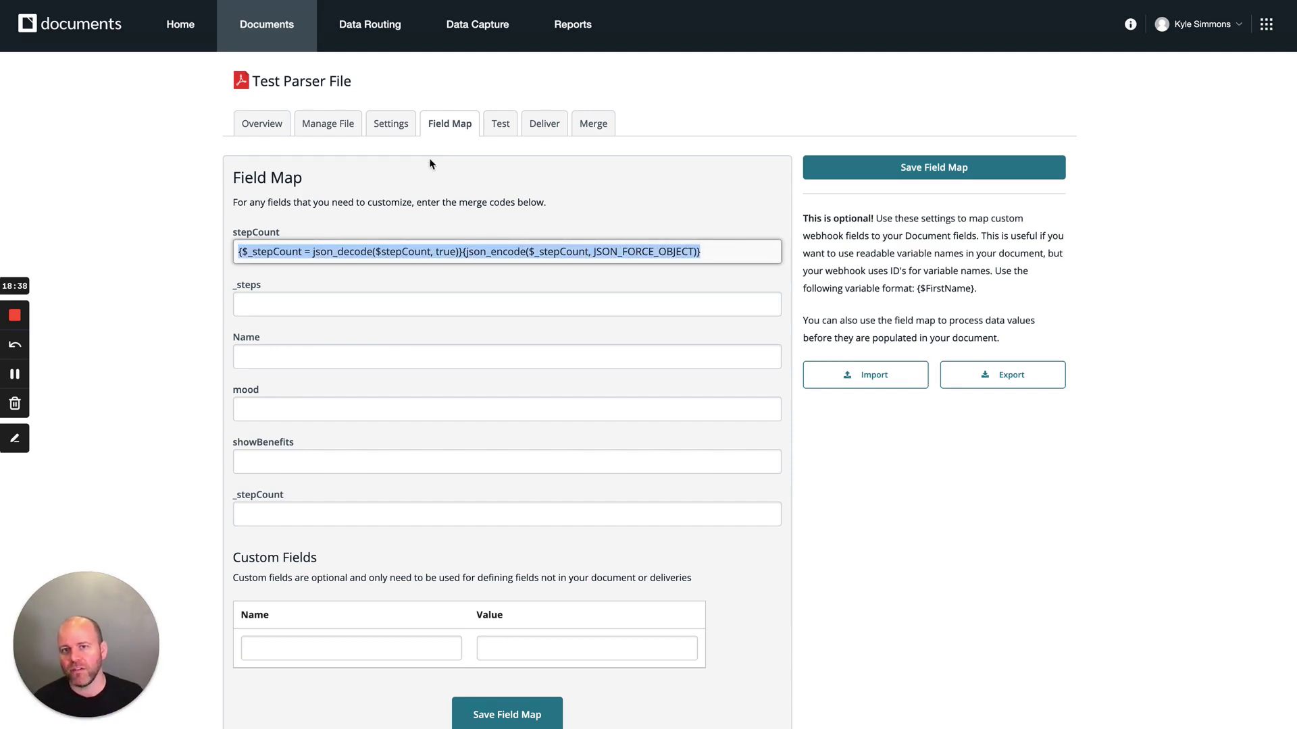
Check the "Use Field Map for custom integrations" option in the document's advanced settings and return to the field map.
left_click(381, 134)
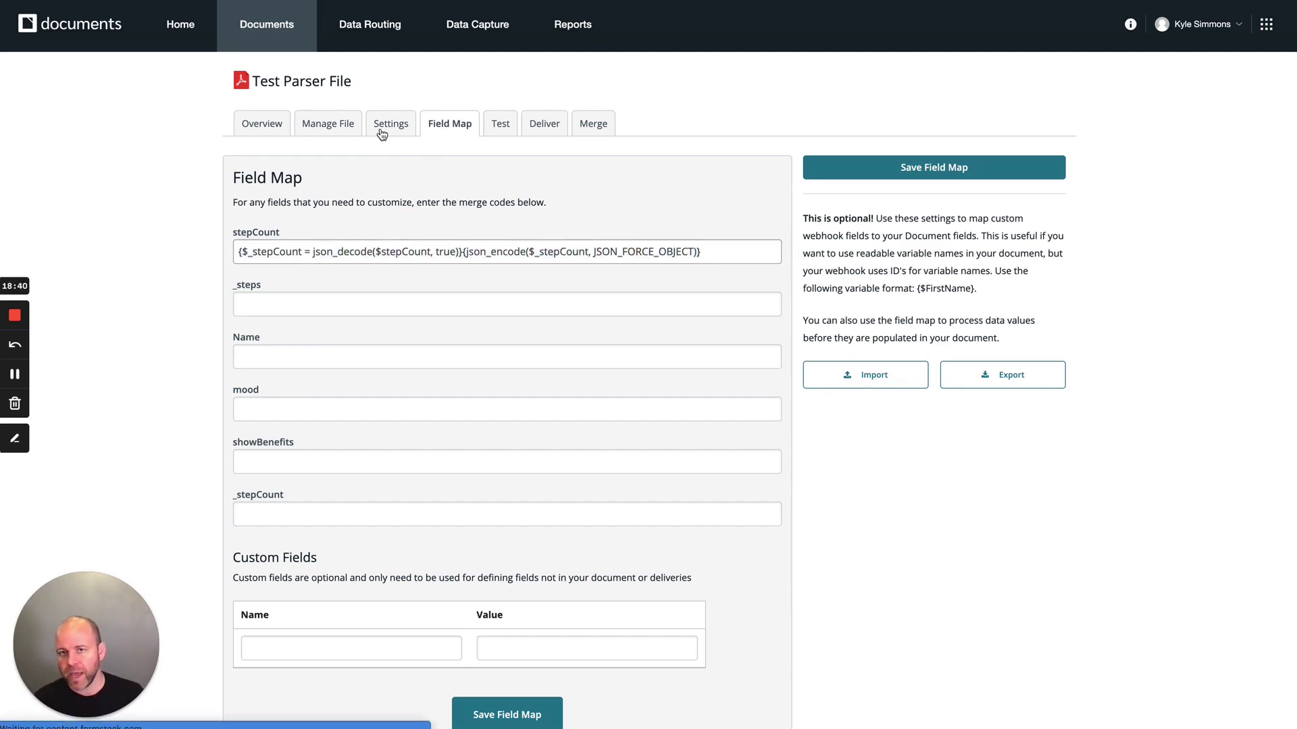
left_click(911, 298)
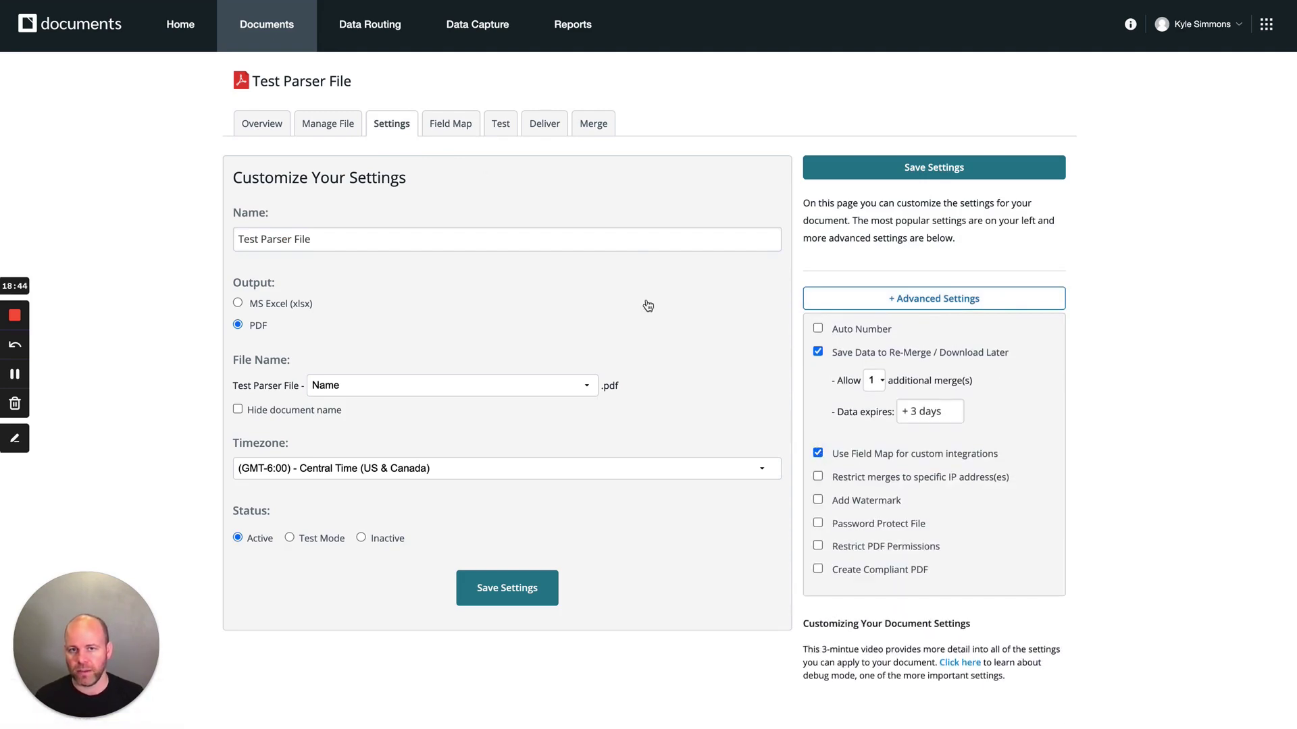
left_click(438, 131)
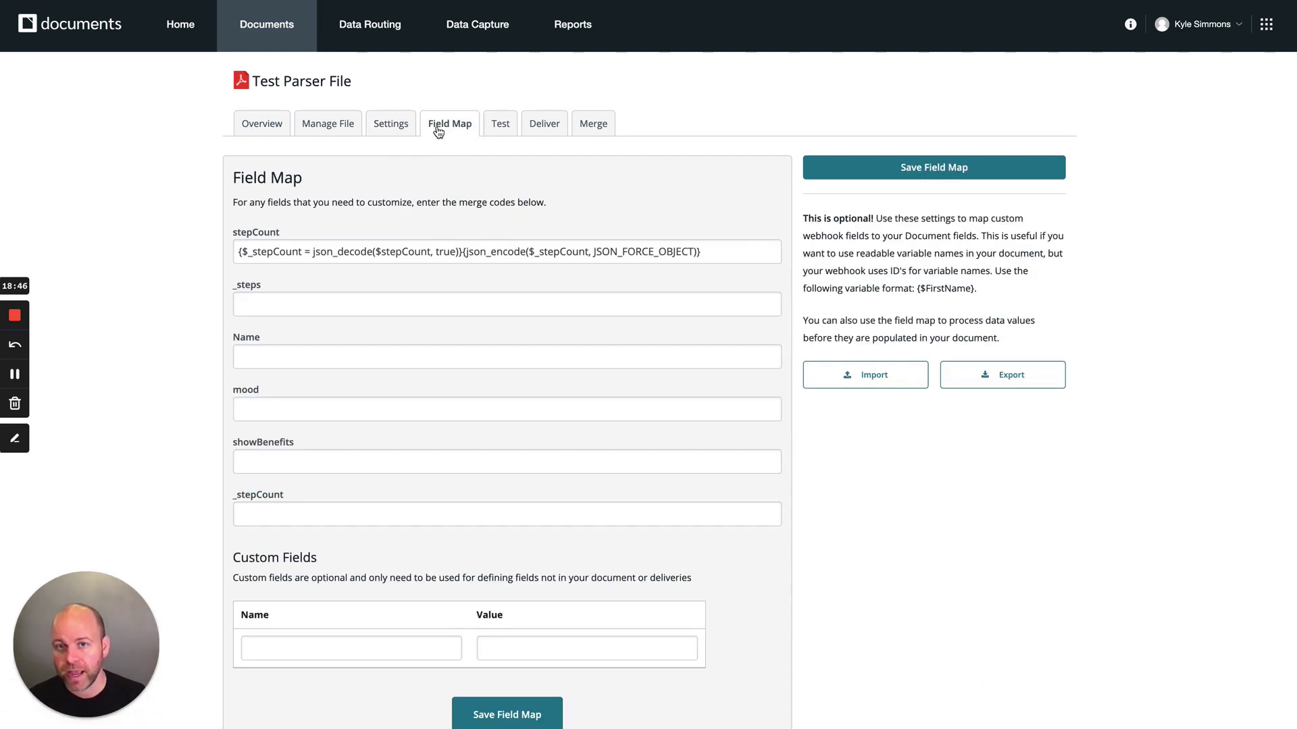
Examine how the stepCount expression assigns the decoded $stepCount value to $_stepCount and re-encodes it with JSON_FORCE_OBJECT.
left_click_drag(709, 251, 243, 242)
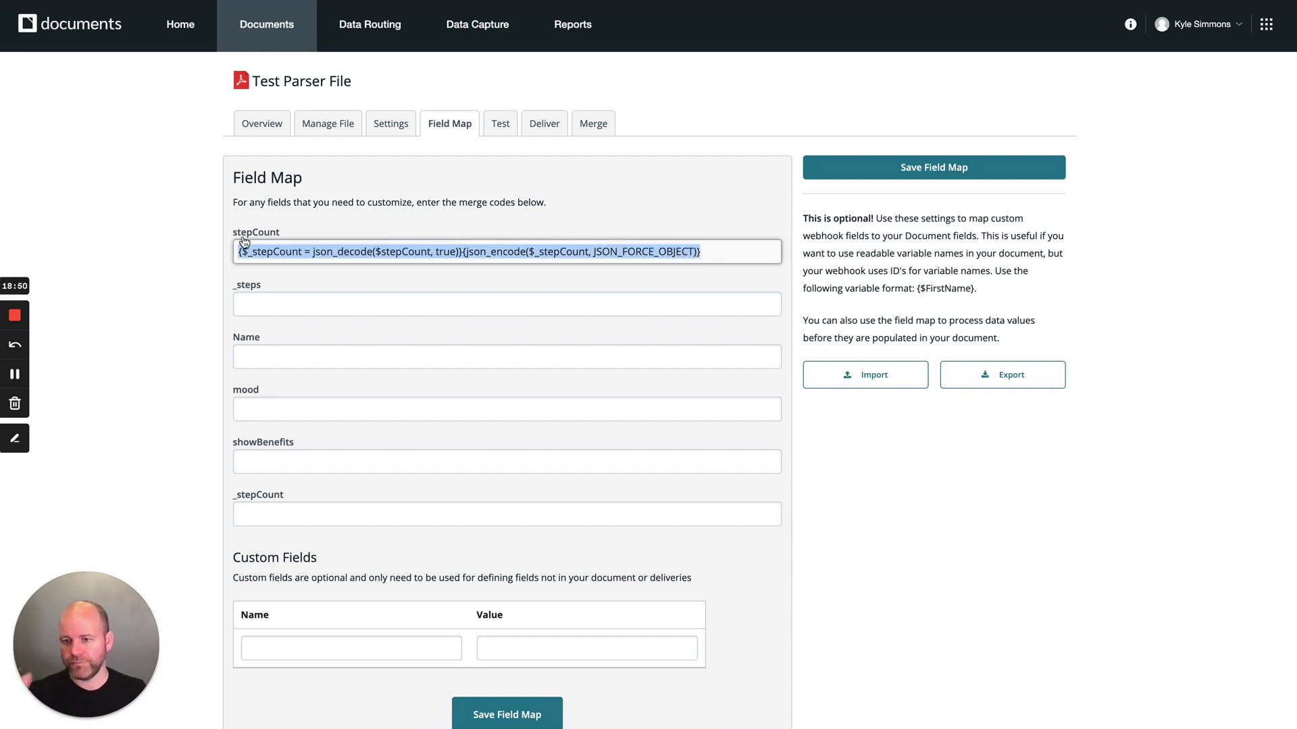
left_click(272, 252)
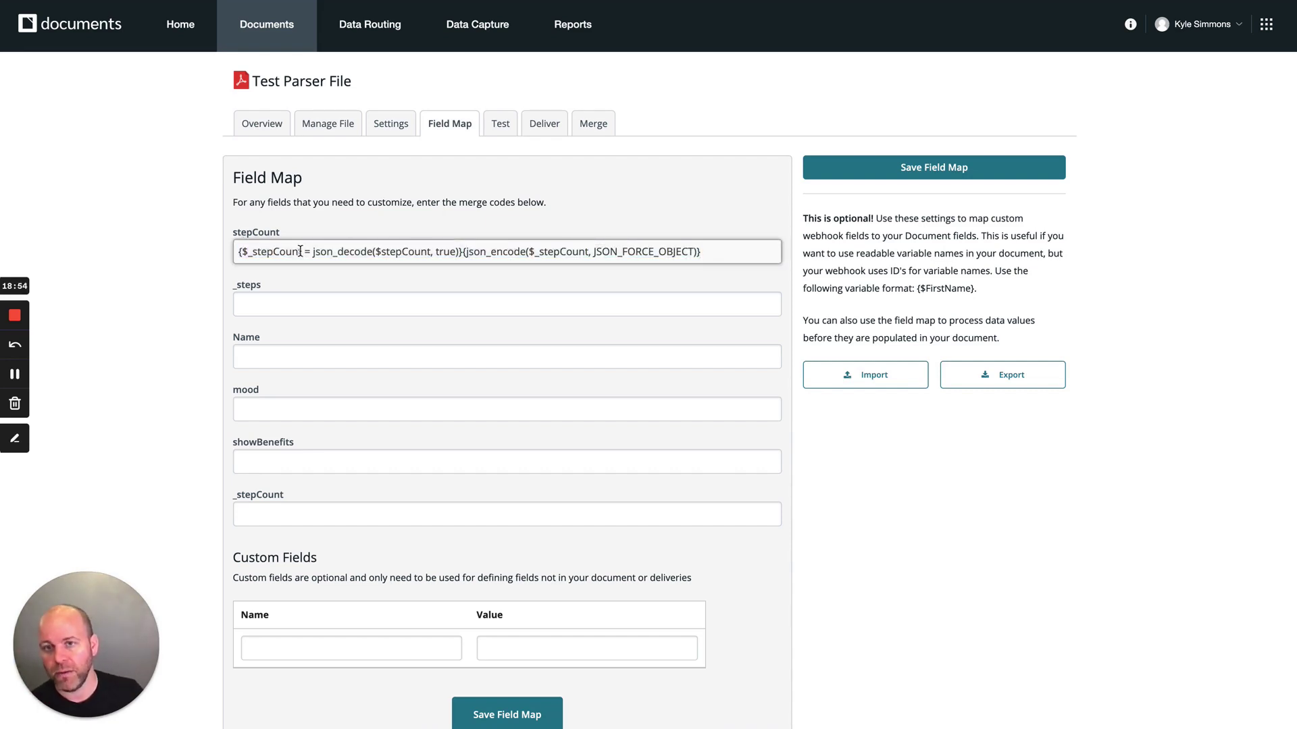
double_click(282, 251)
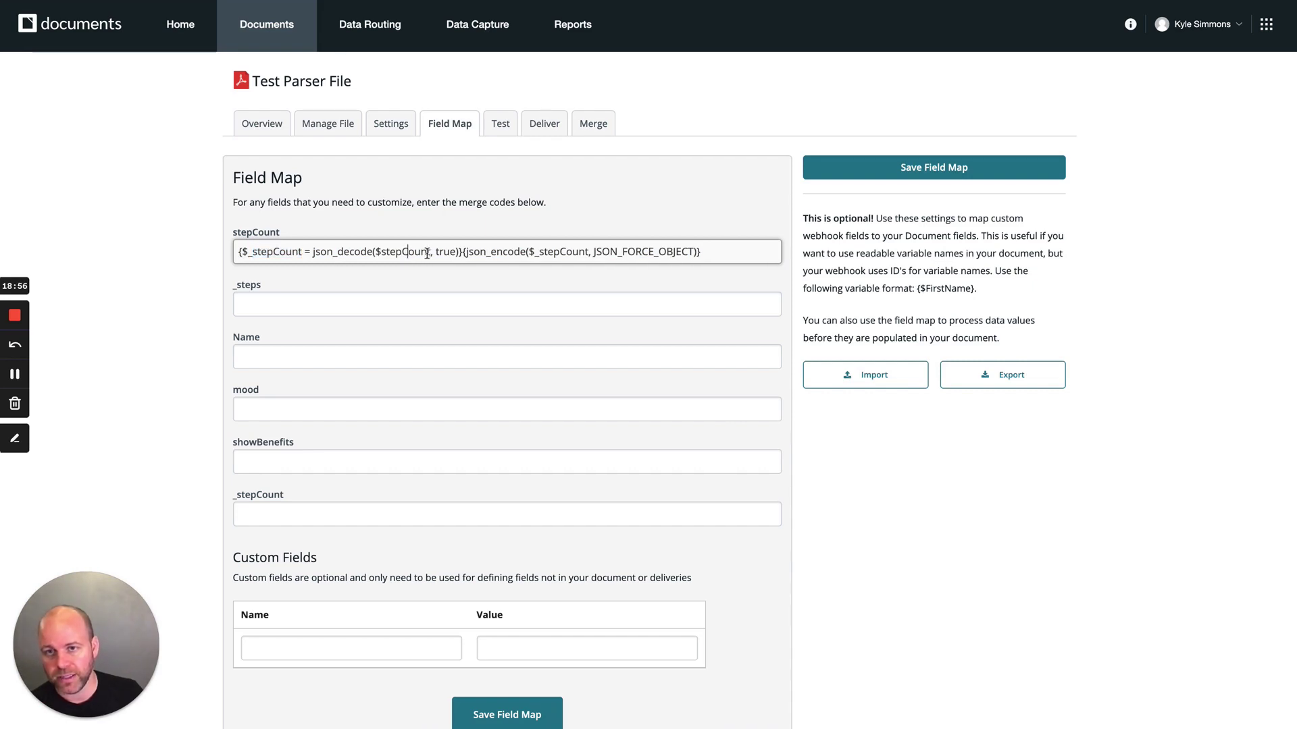
left_click_drag(431, 251, 381, 251)
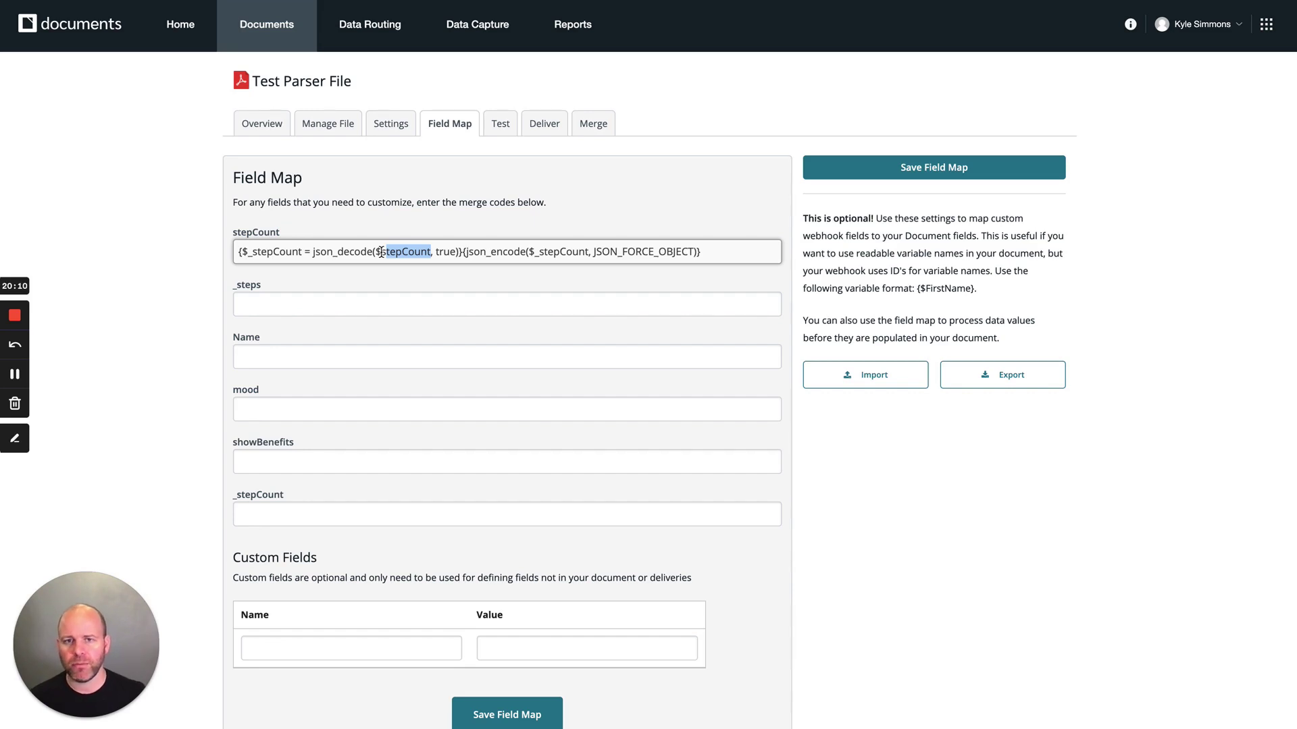
left_click(651, 213)
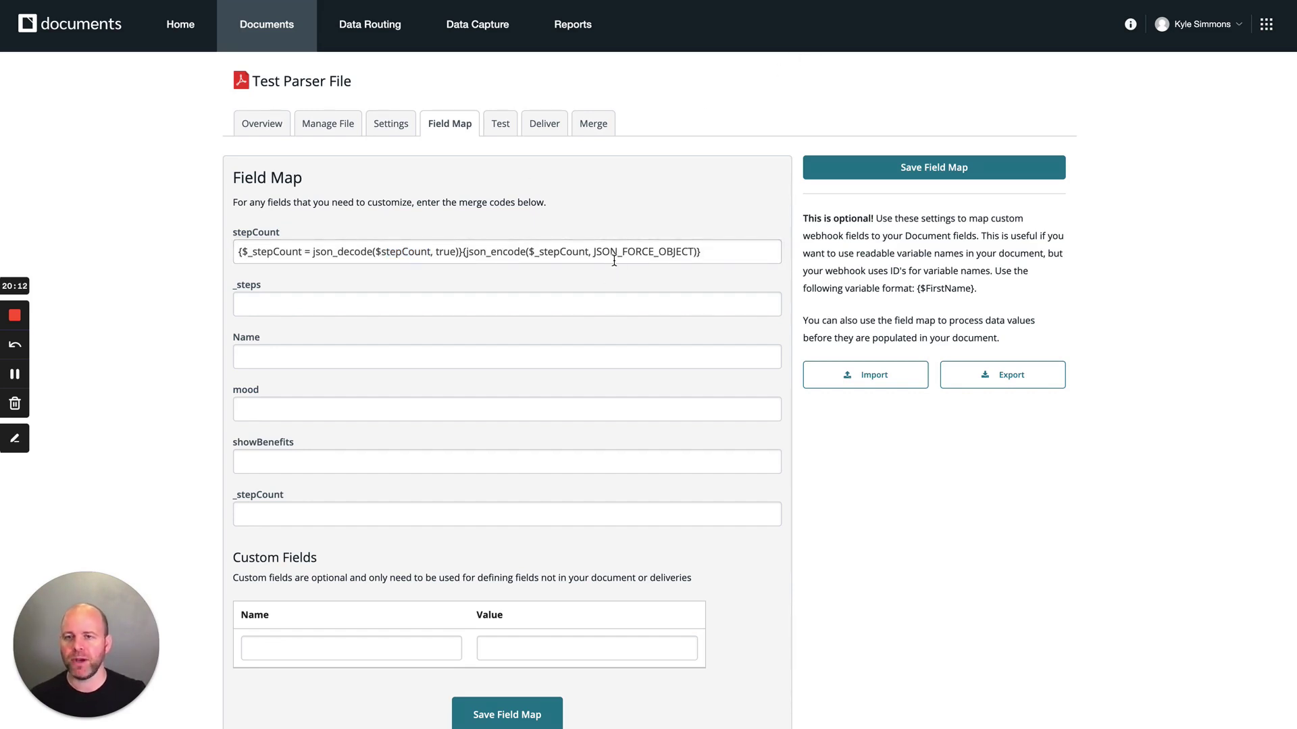